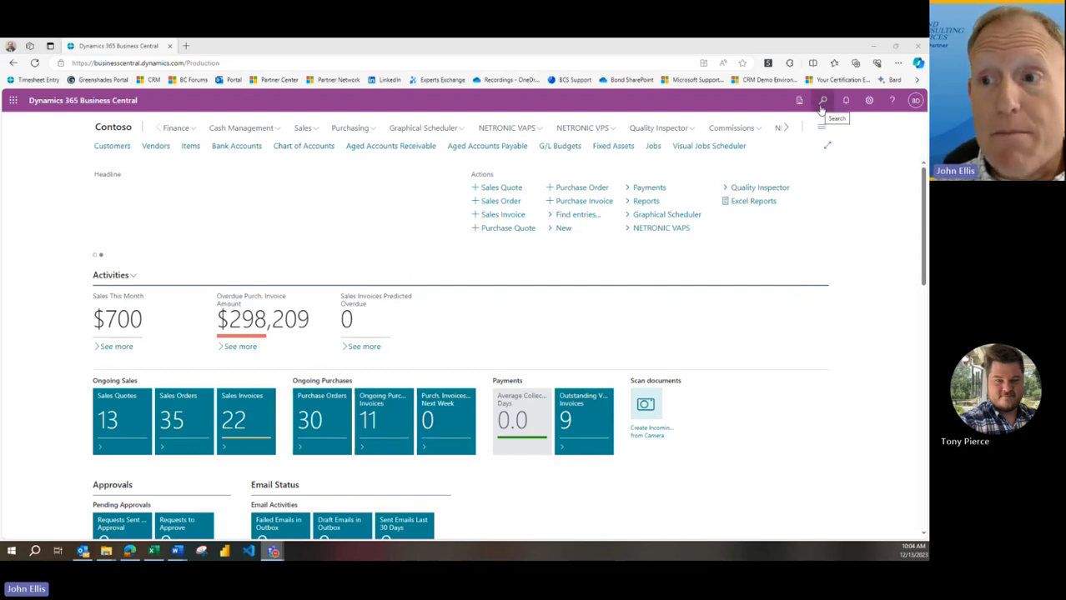
Find and open the Web Services list
key(alt+q)
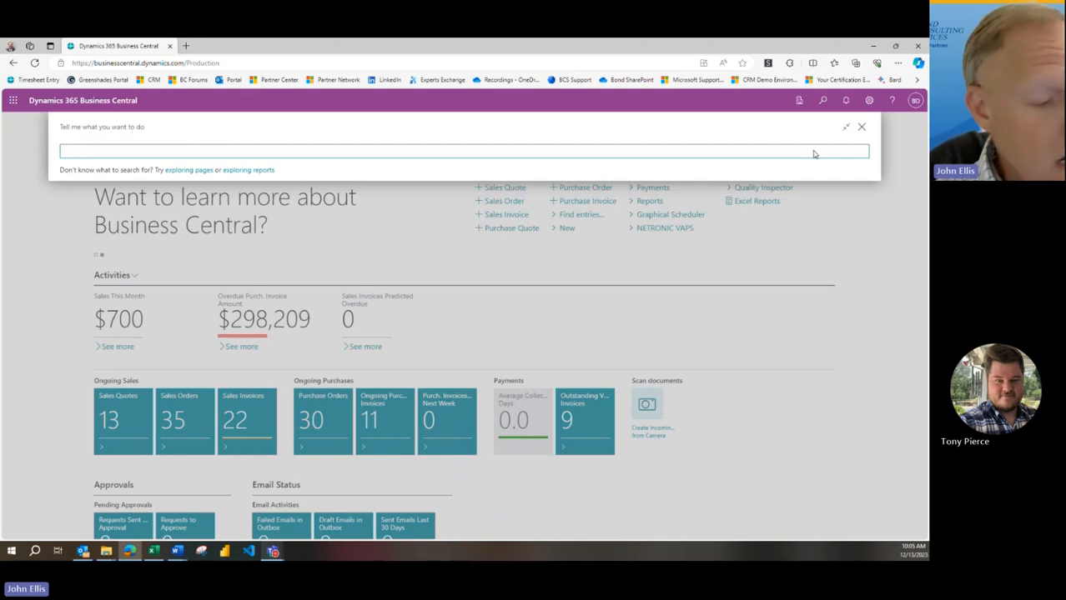
text(web ser)
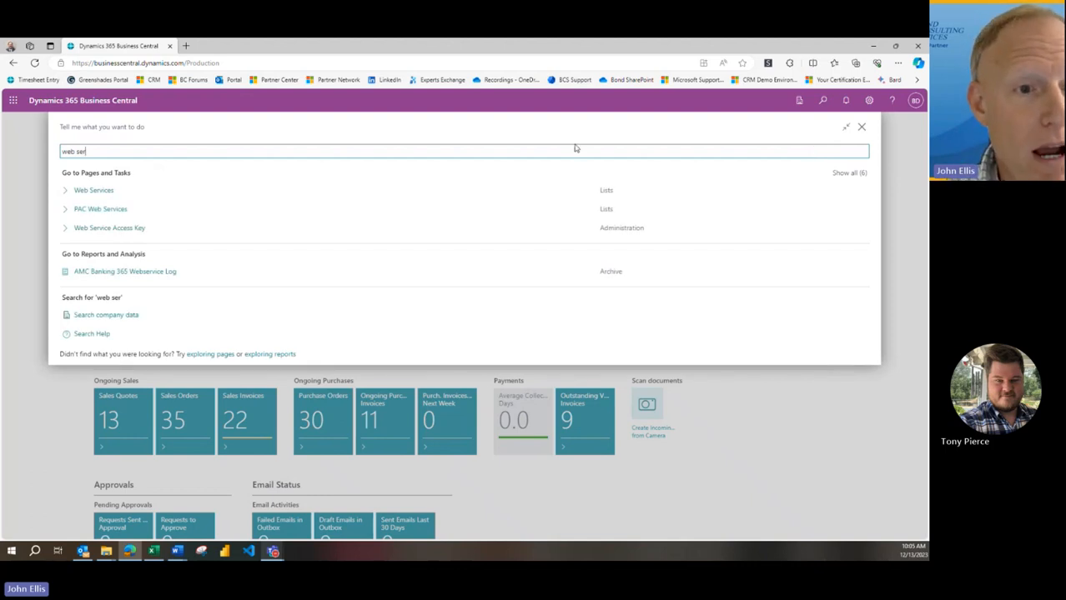
click(95, 191)
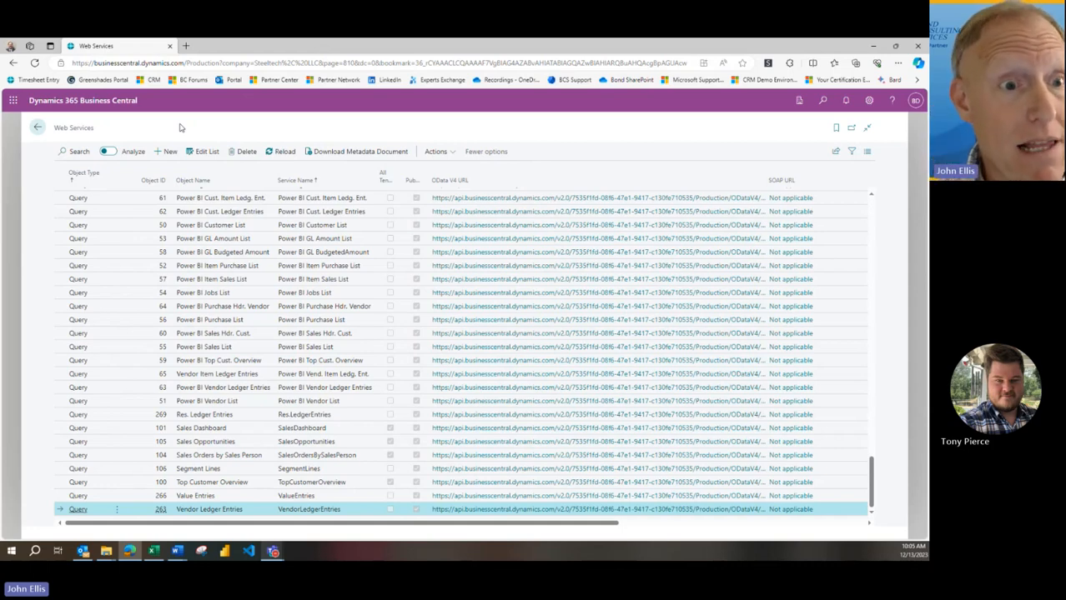
Filter the web services list by searching for "customer card"
click(79, 153)
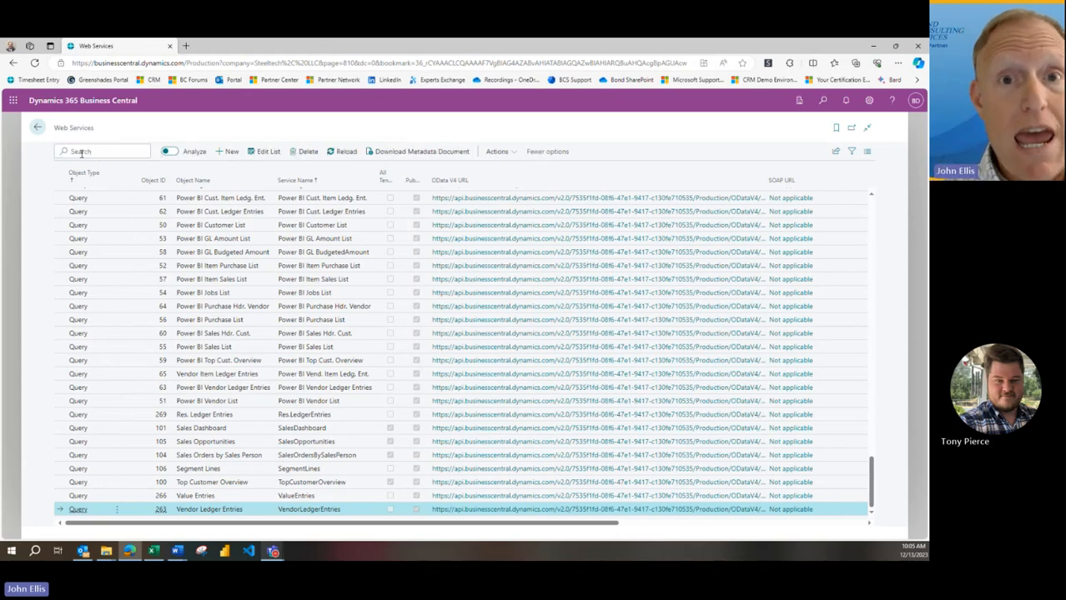
text(cu)
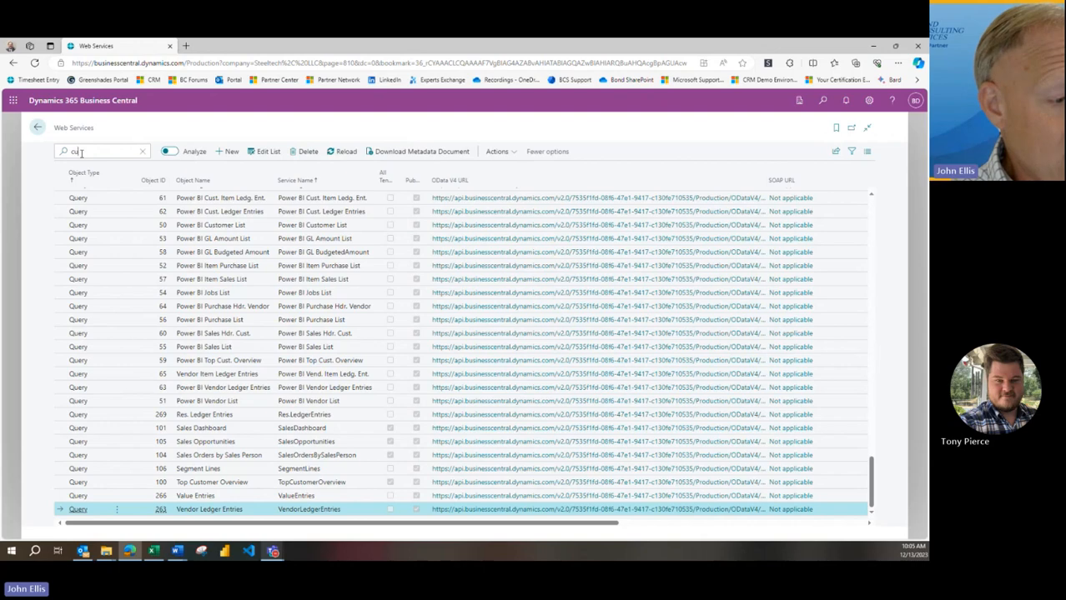
text(stomer)
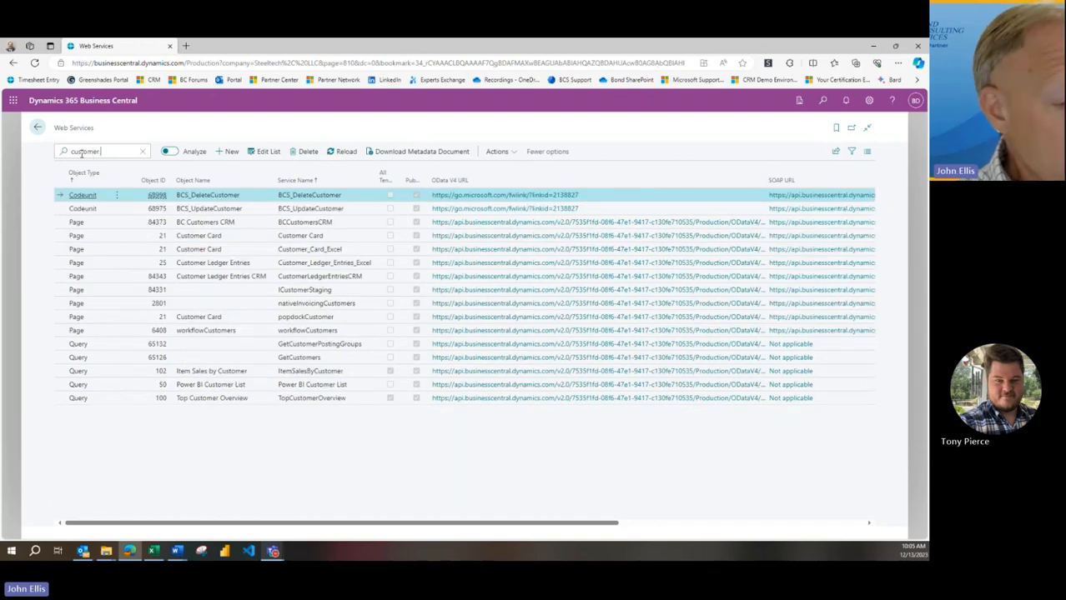
text( card)
key(BackSpace)
key(BackSpace)
text(ard)
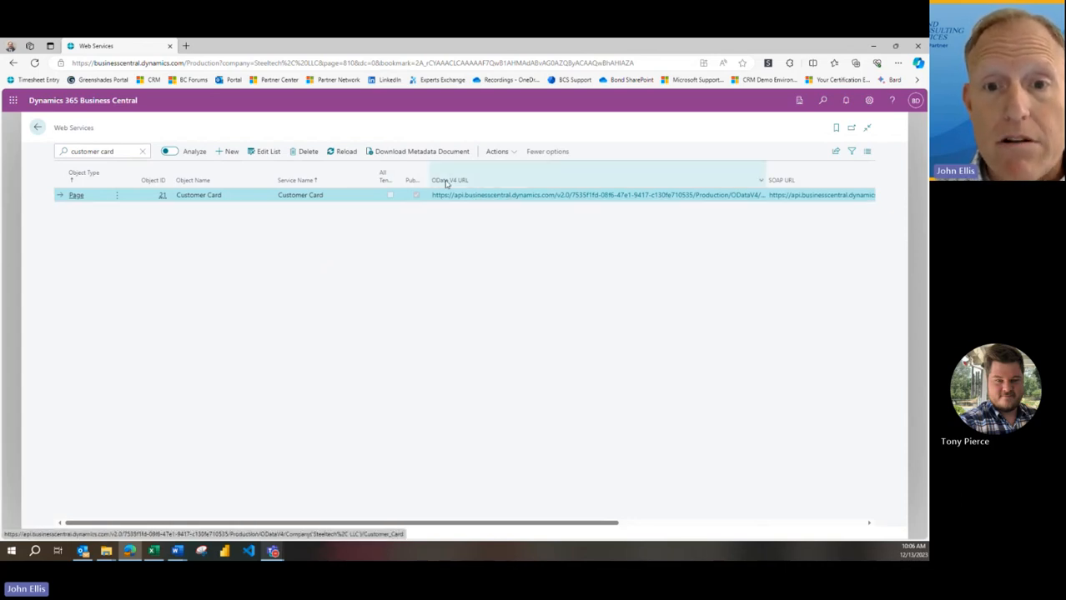
Copy the Customer Card service's OData V4 URL from its browser page without signing in, and return to the home page
mouse_move(441, 188)
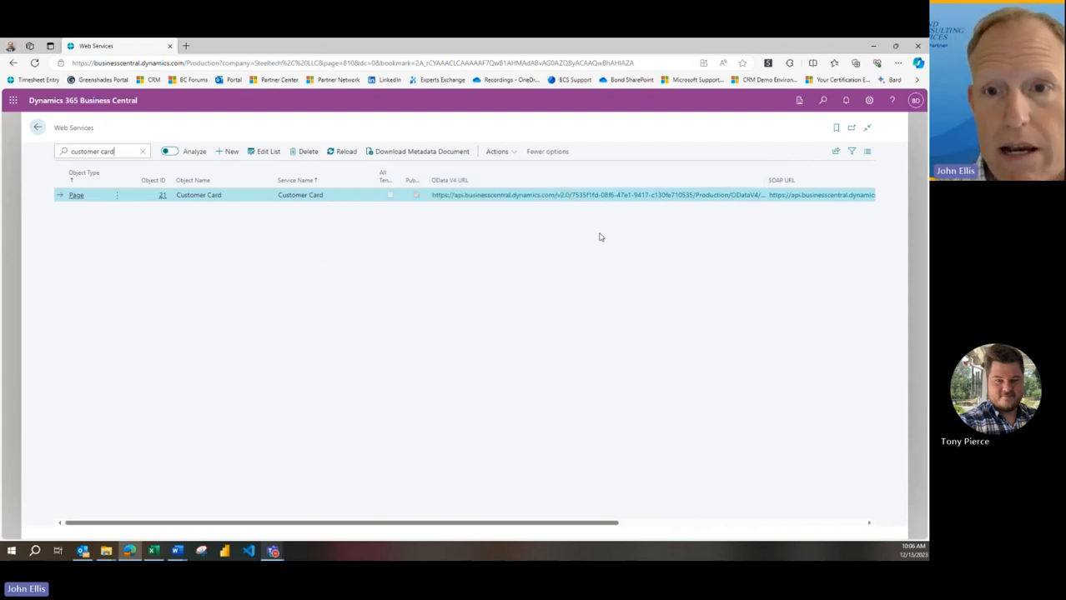
click(550, 196)
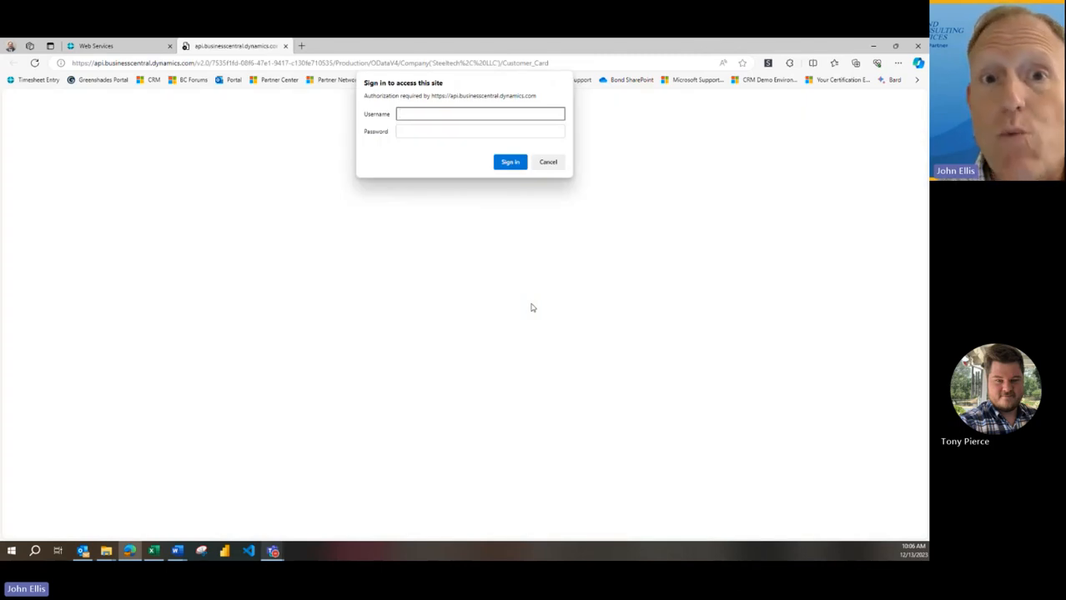
click(546, 163)
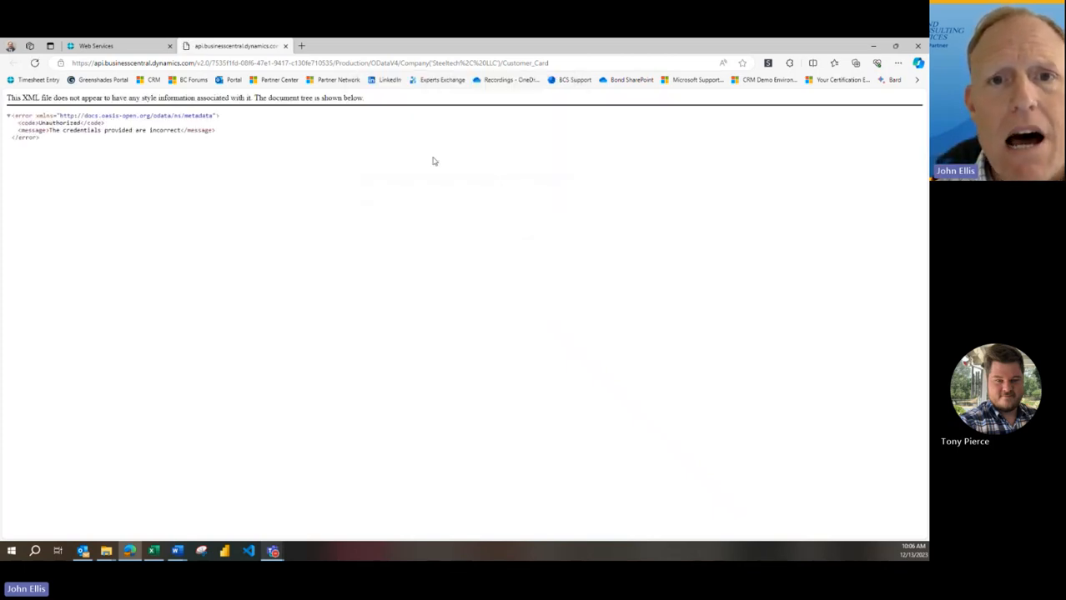
click(399, 62)
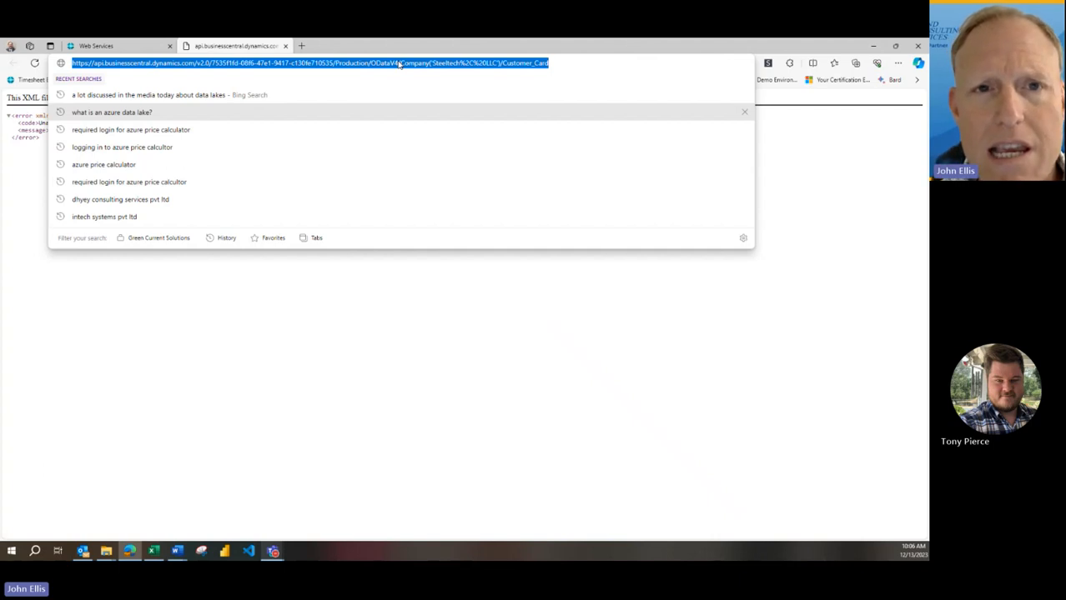
click(285, 46)
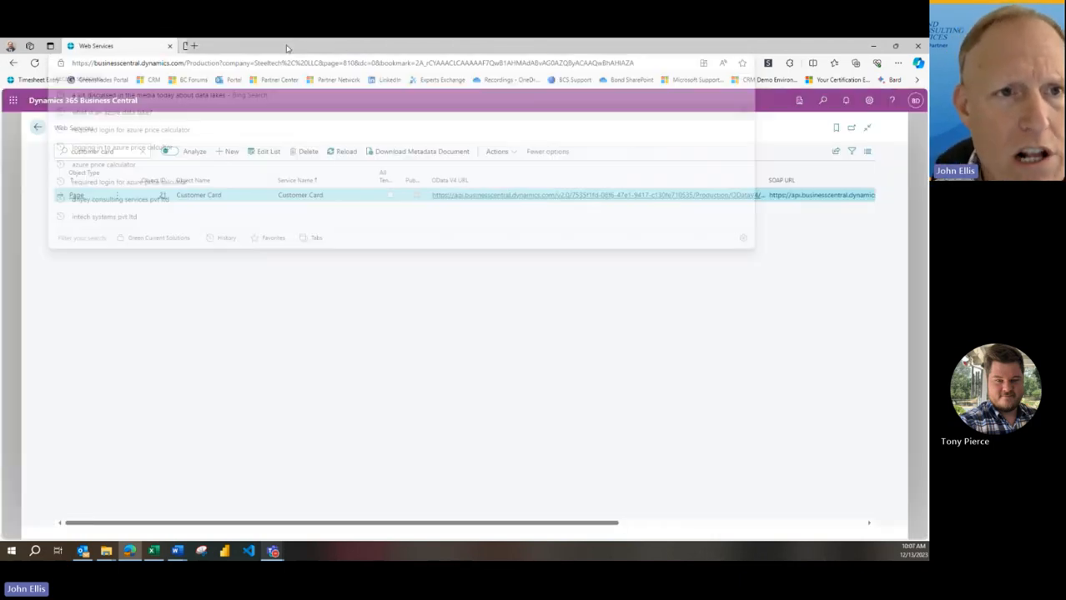
click(37, 127)
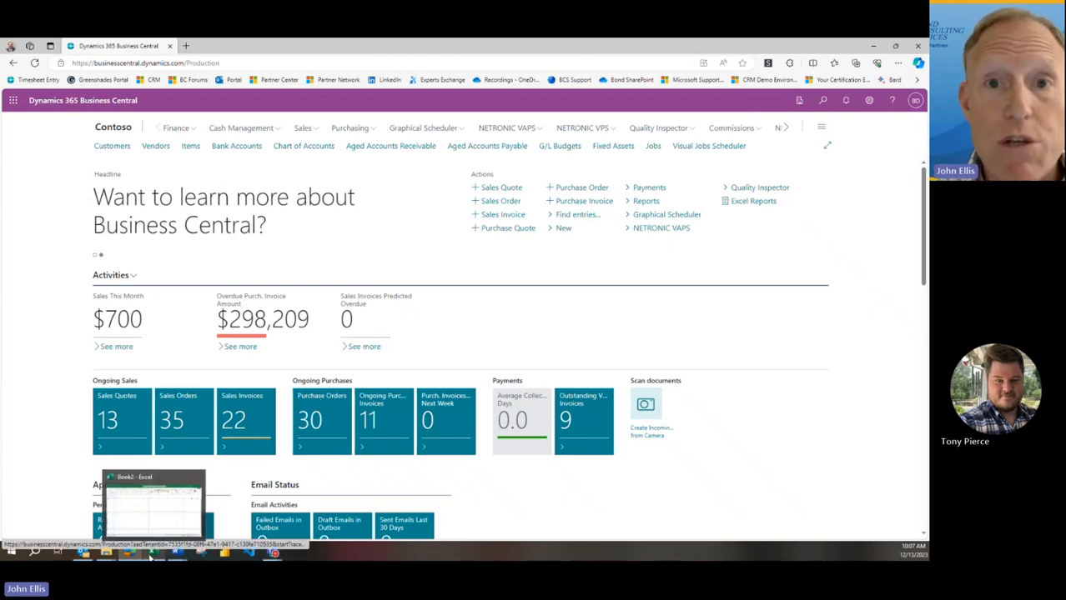
Switch to Excel's blank workbook, connect to an OData feed with the copied Customer_Card URL, and open the data for transformation
click(152, 554)
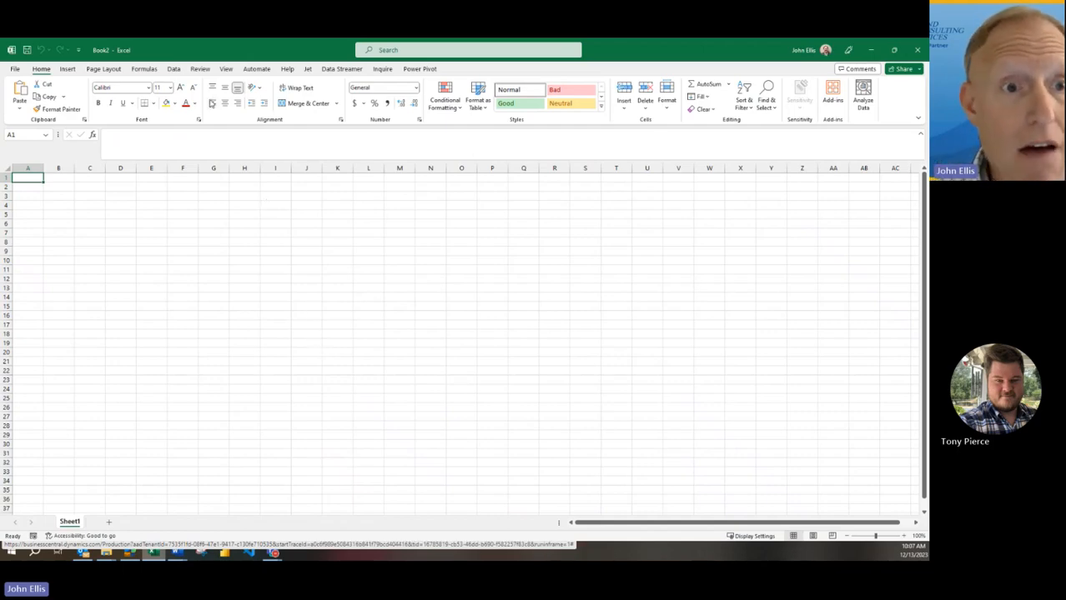
click(173, 69)
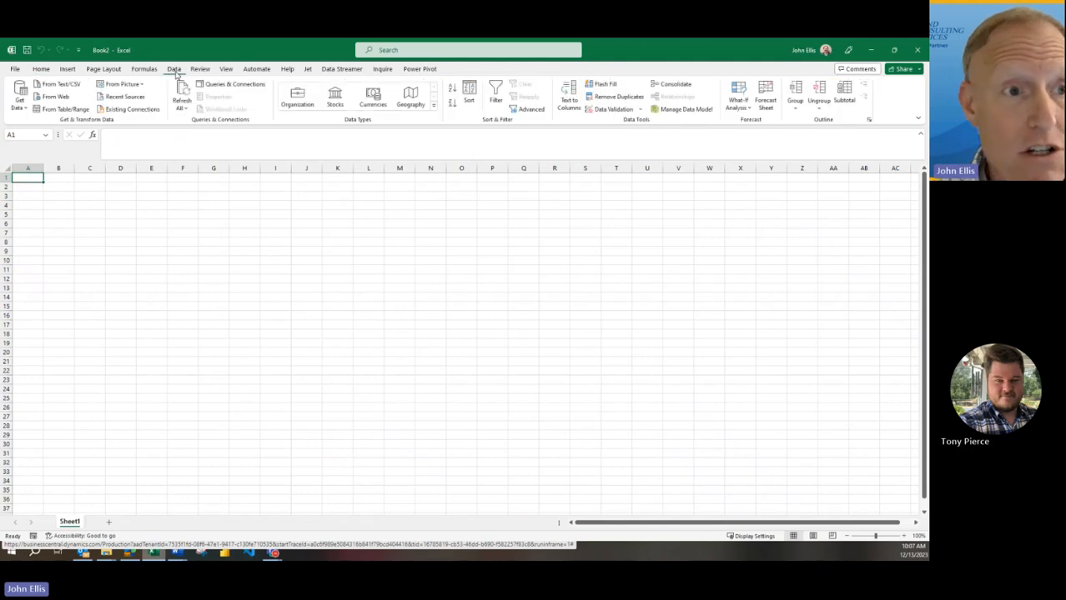
click(20, 104)
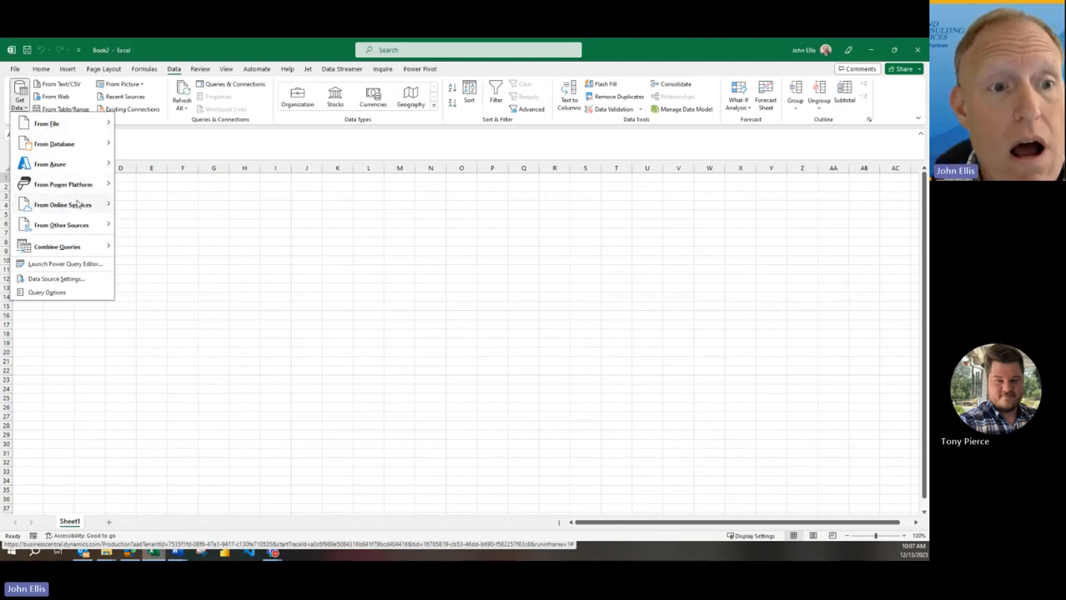
mouse_move(71, 230)
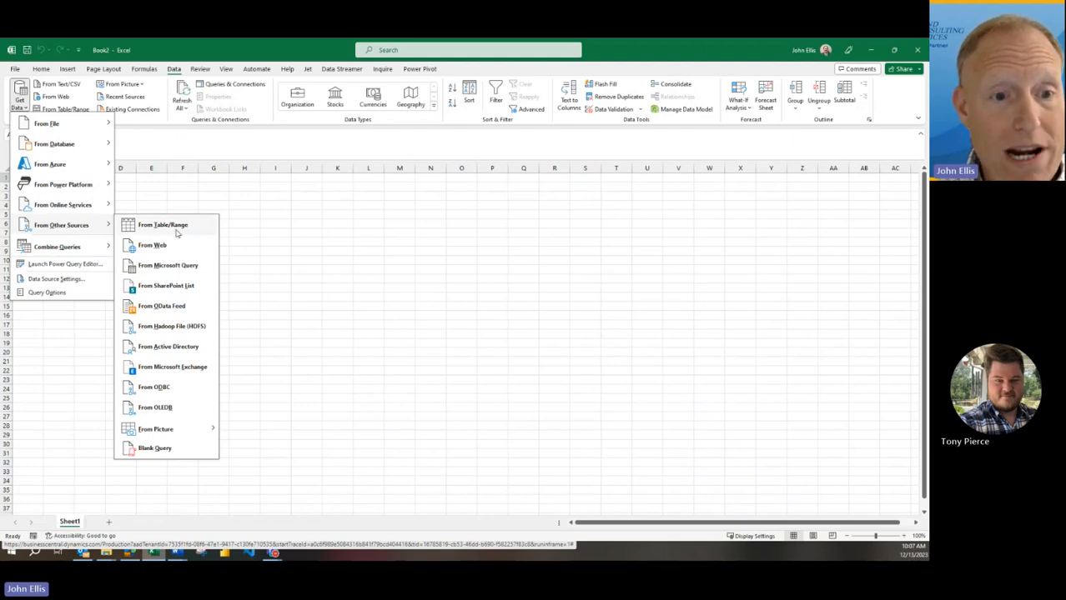
click(186, 307)
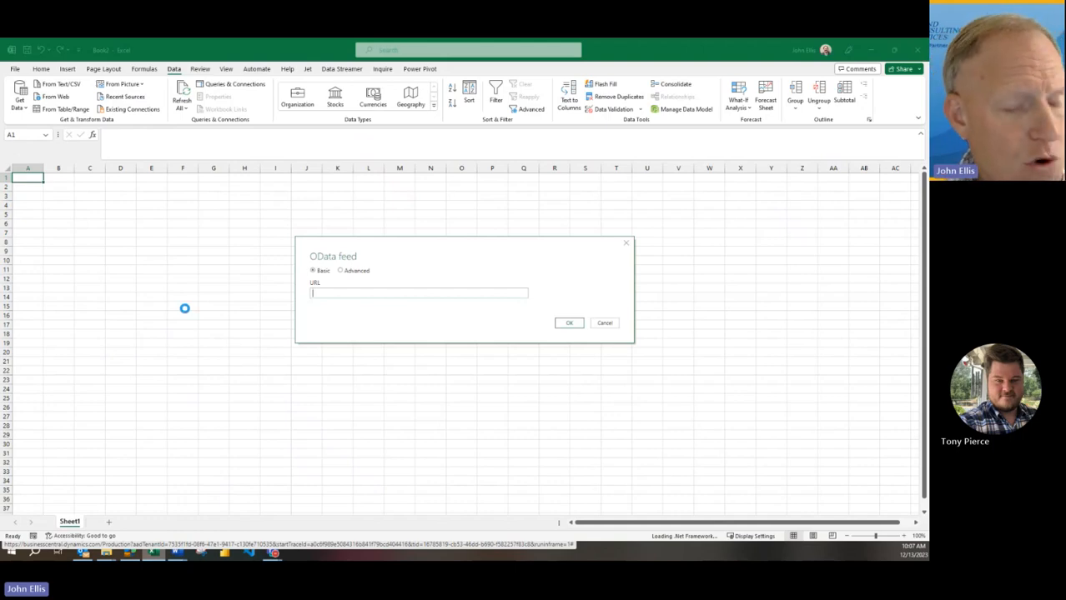
key(ctrl+v)
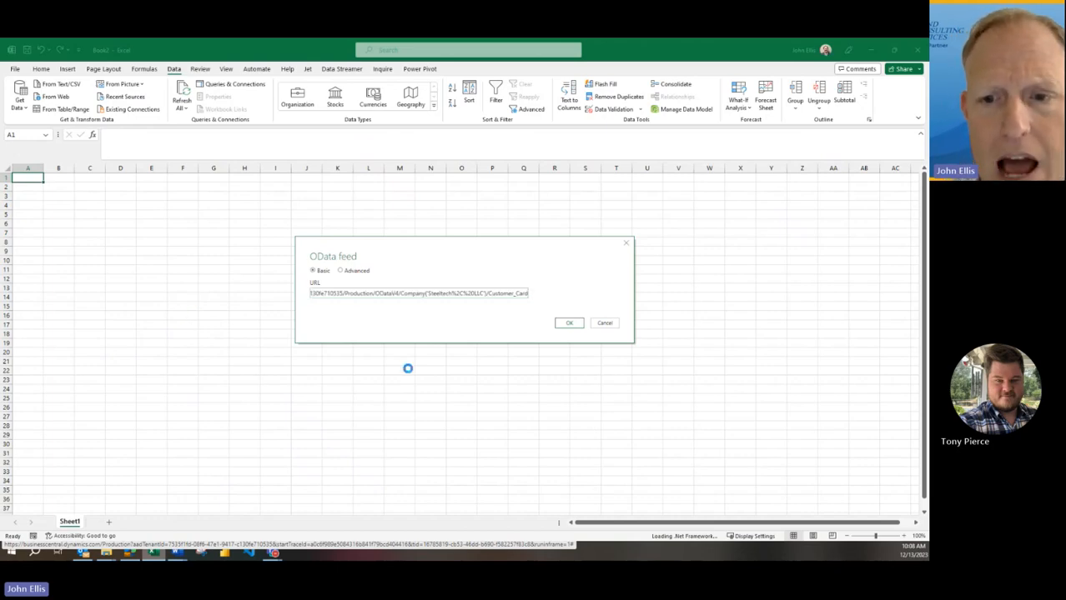
click(570, 325)
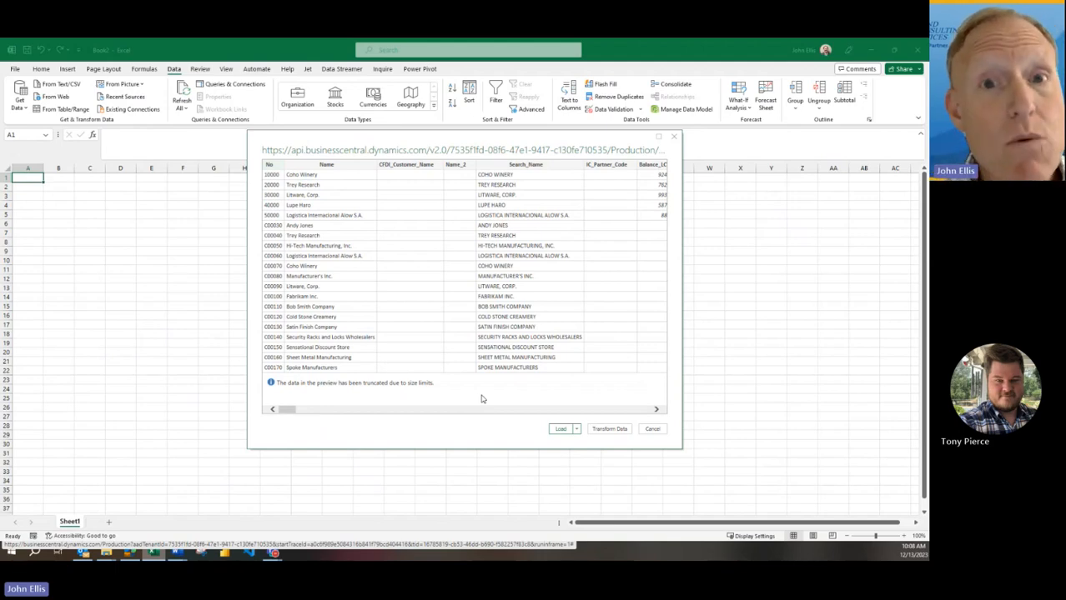
click(607, 430)
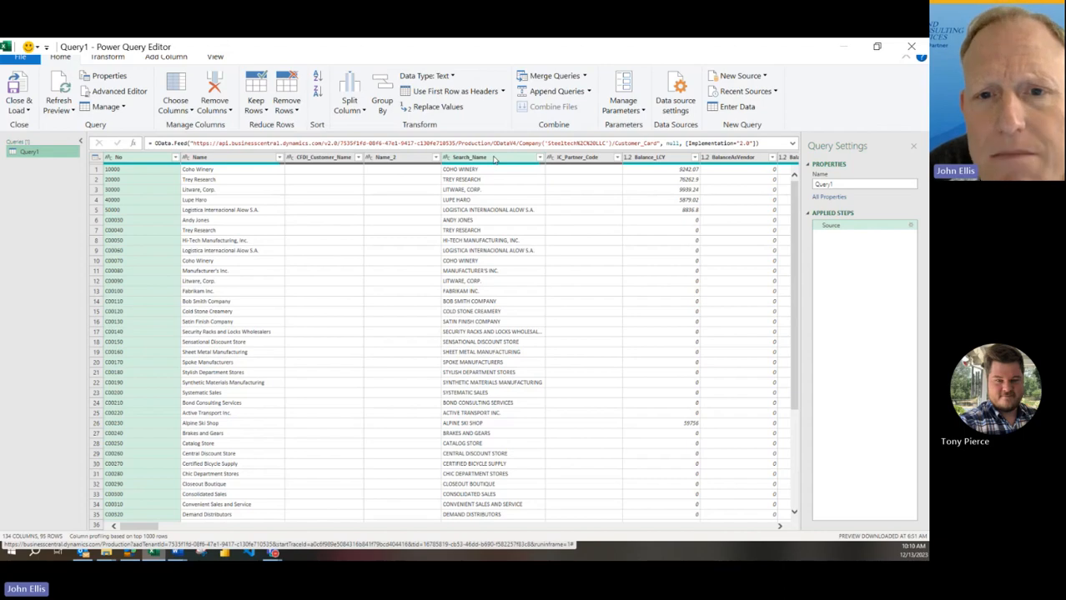
Add the Search_Name and Salesperson_Code columns to the column selection in the customer query
click(494, 159)
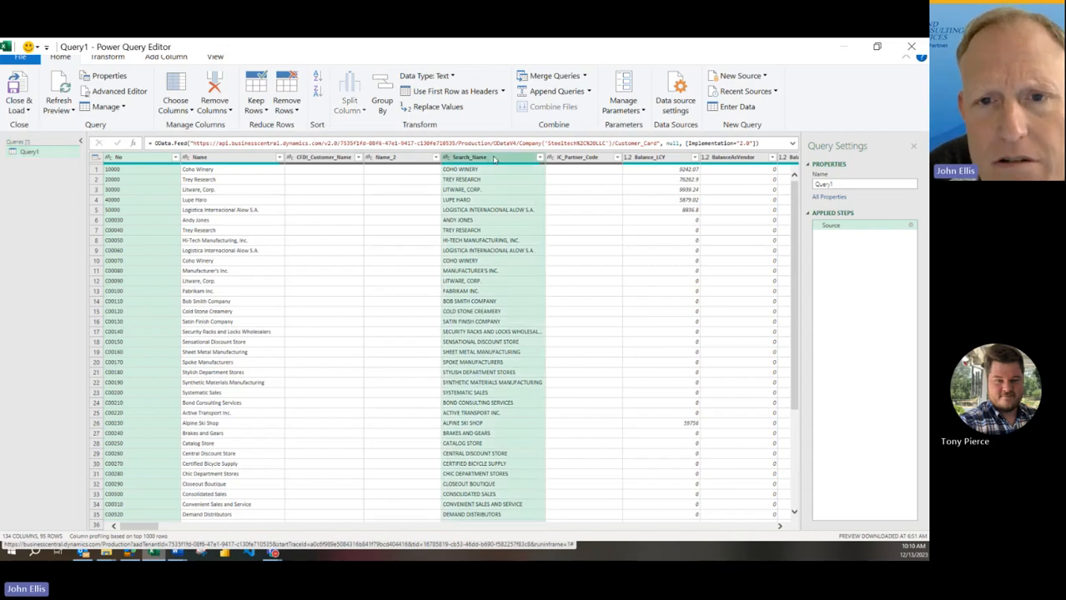
click(211, 529)
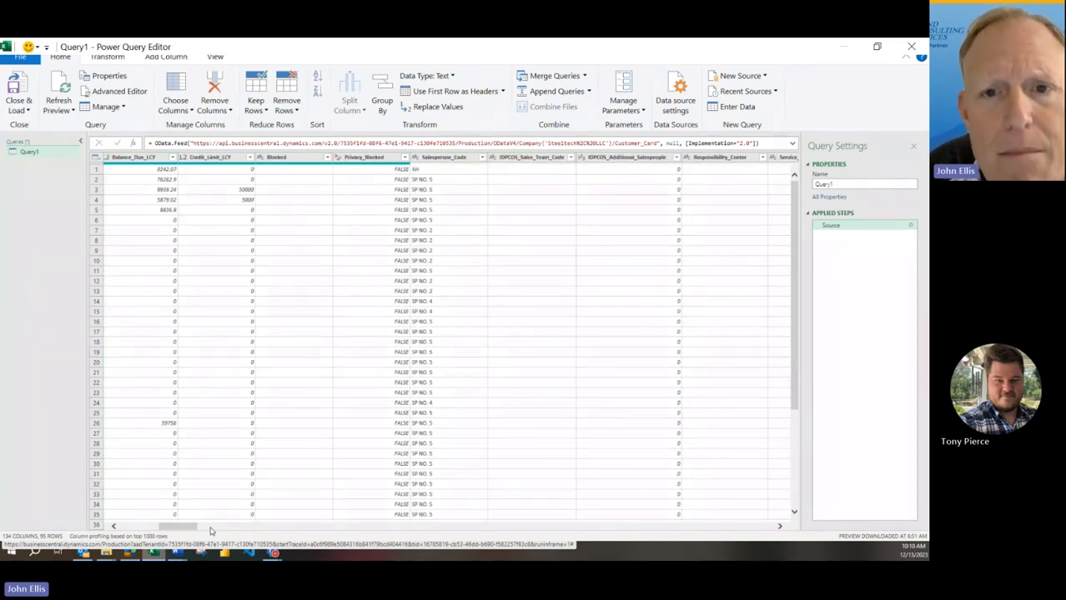
click(451, 159)
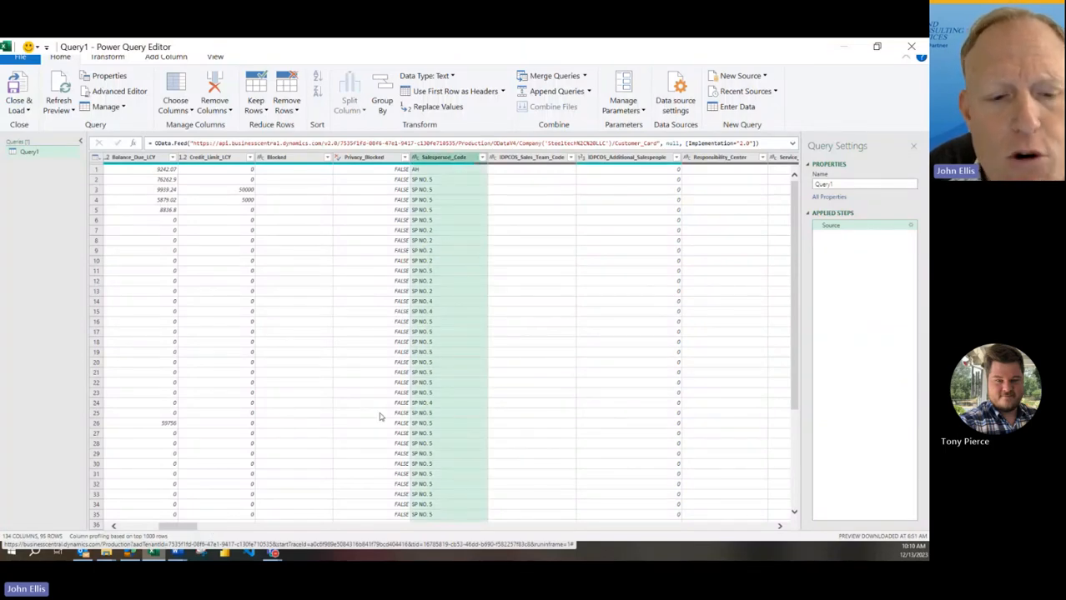
Add the Address, Address_2, City, County and Post_Code columns to the column selection
click(284, 529)
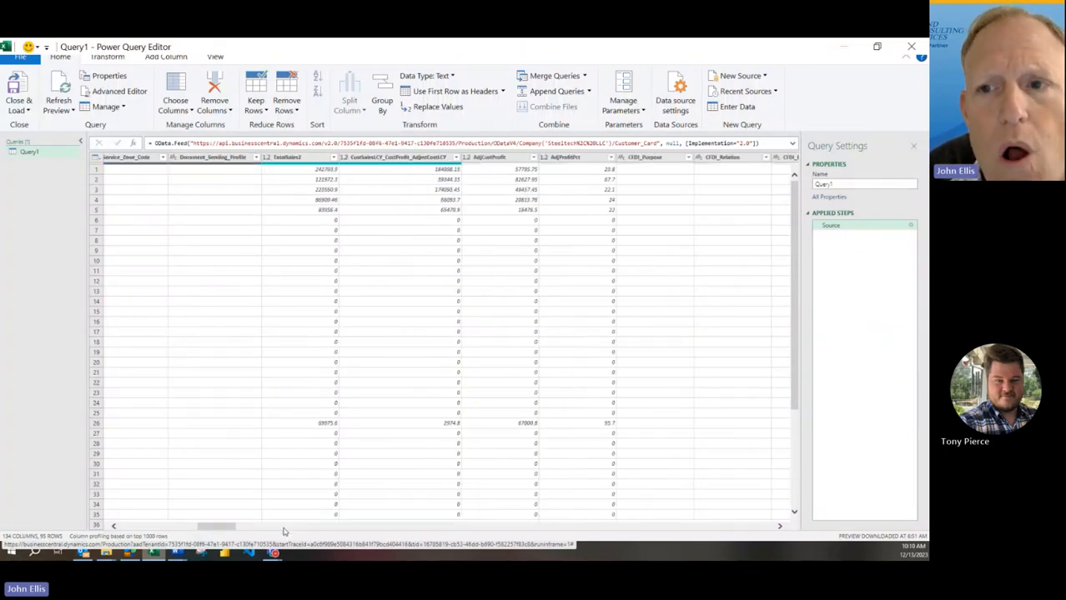
click(283, 530)
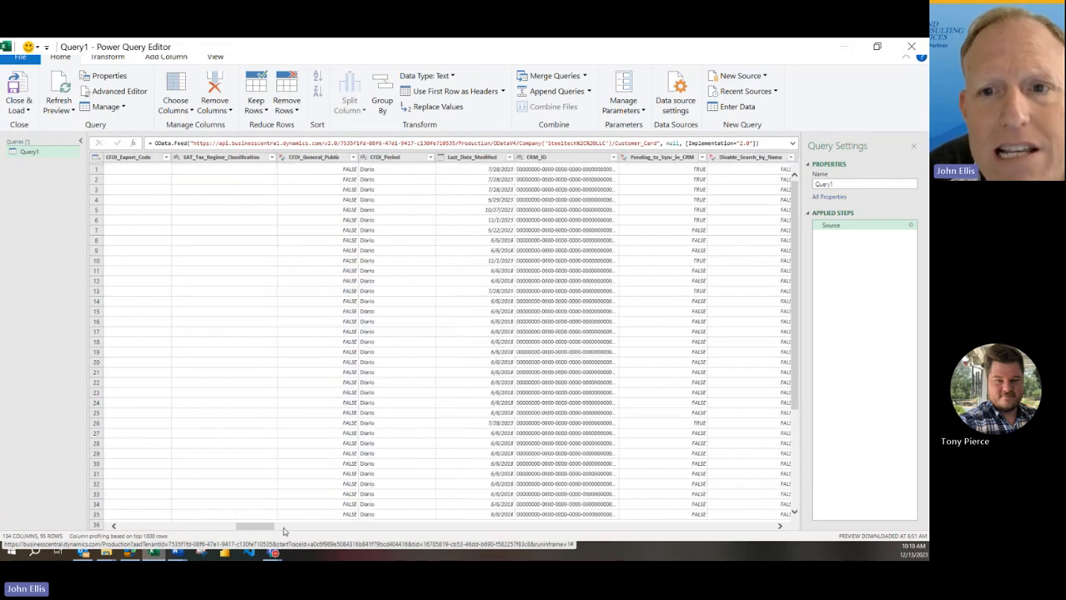
drag(274, 531, 316, 549)
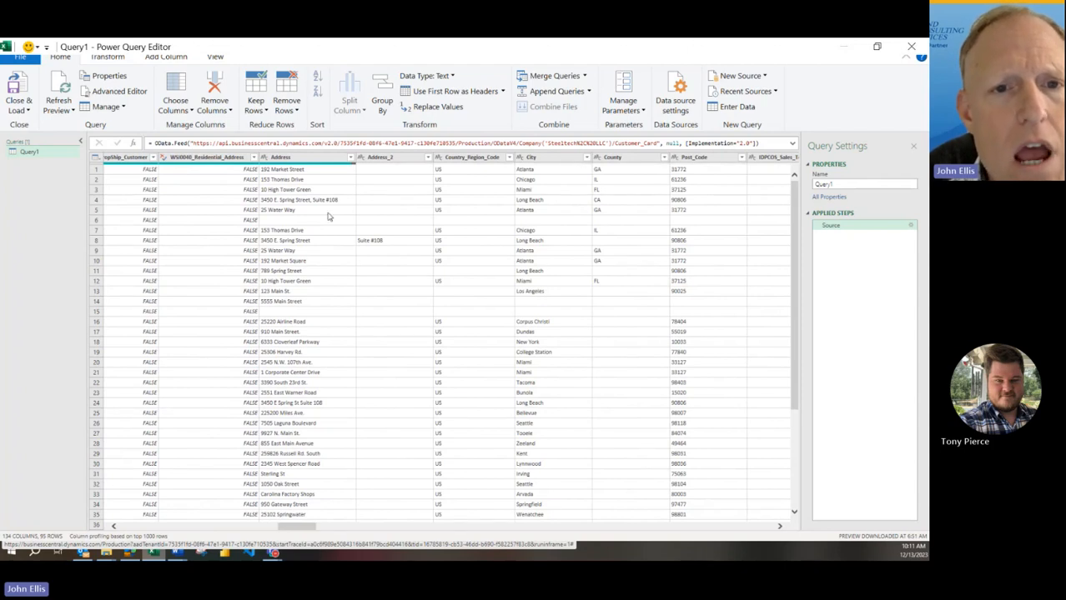
click(310, 158)
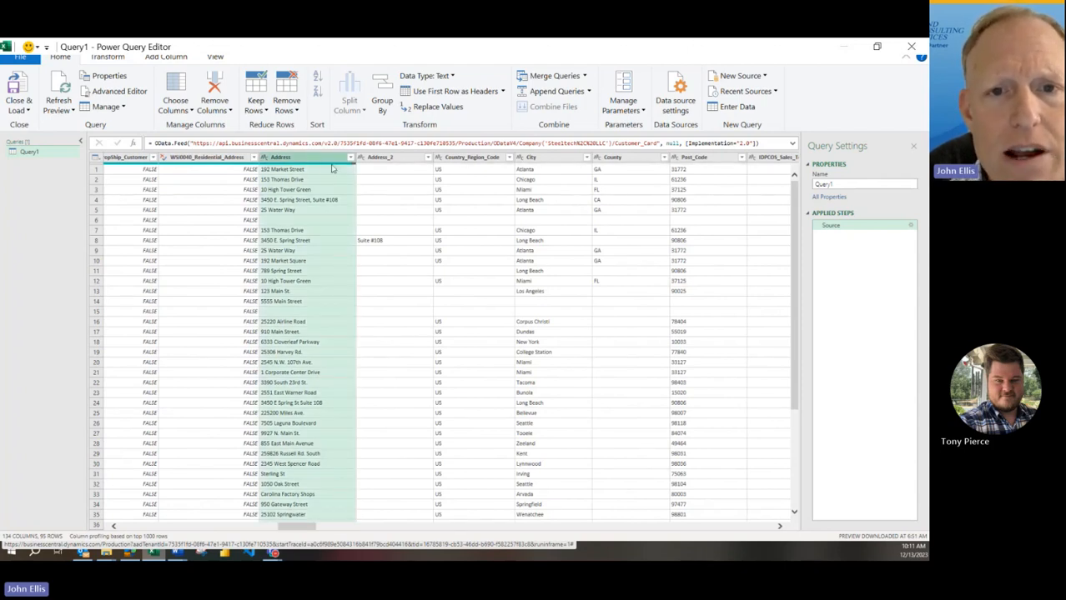
ctrl+click(383, 159)
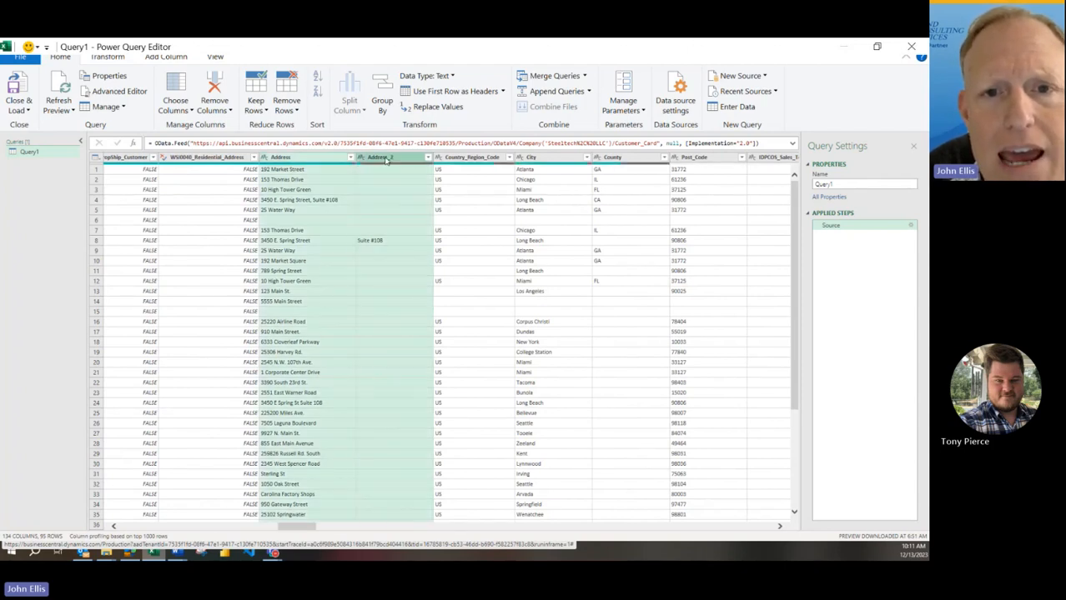
ctrl+click(558, 160)
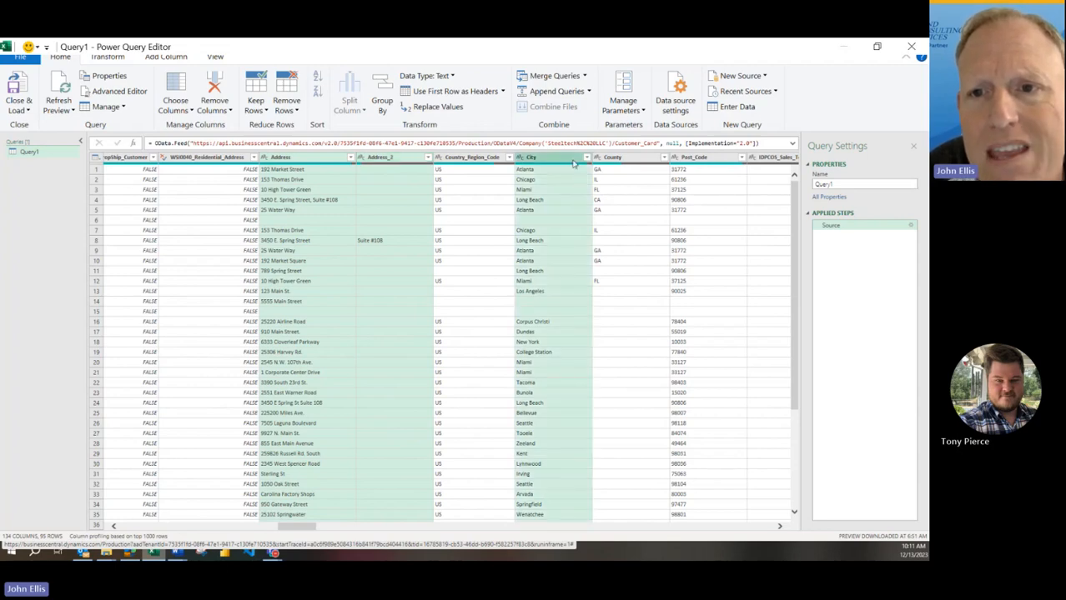
ctrl+click(628, 160)
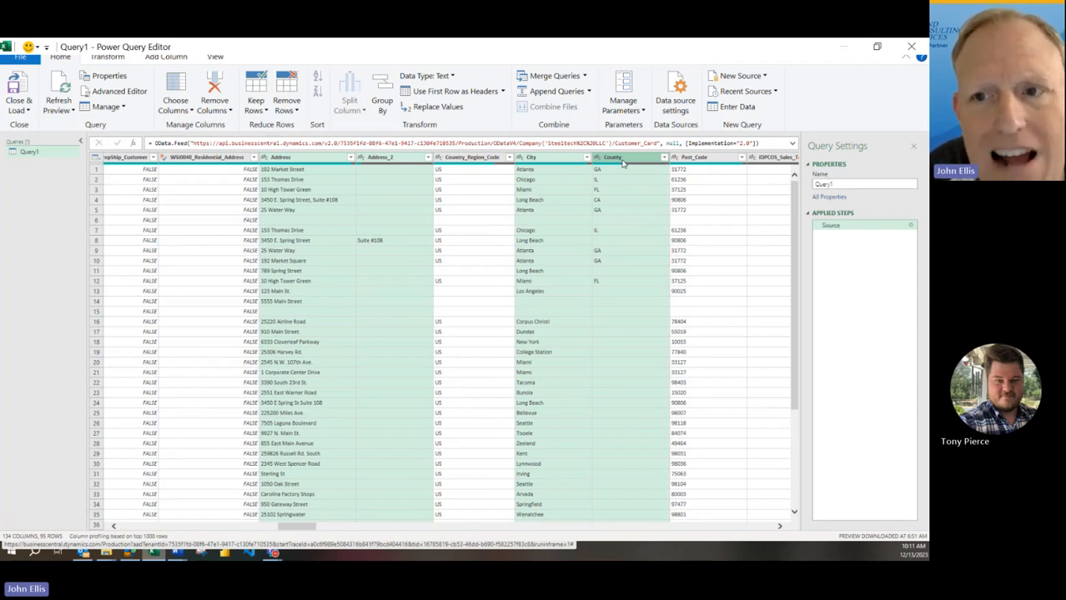
ctrl+click(688, 160)
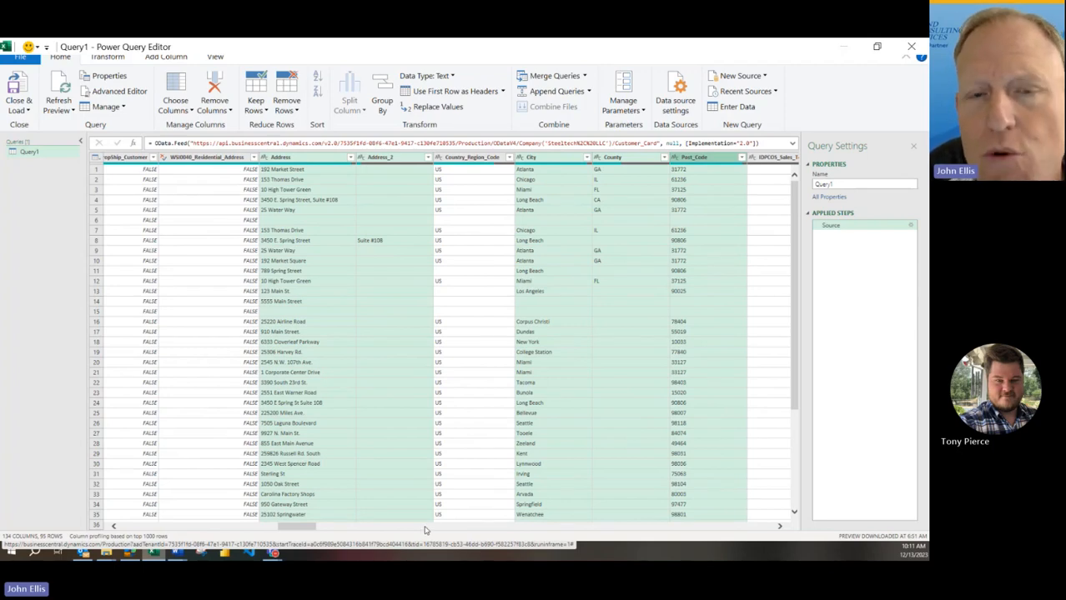
Add the Phone_No, MobilePhoneNo, E_Mail and Name columns to the column selection
click(424, 527)
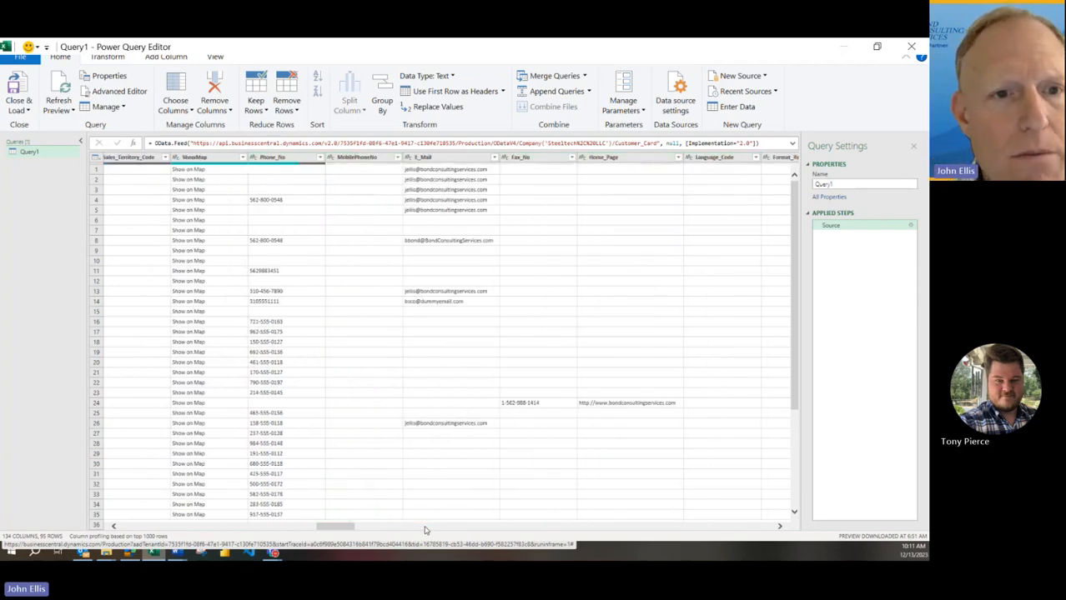
click(280, 161)
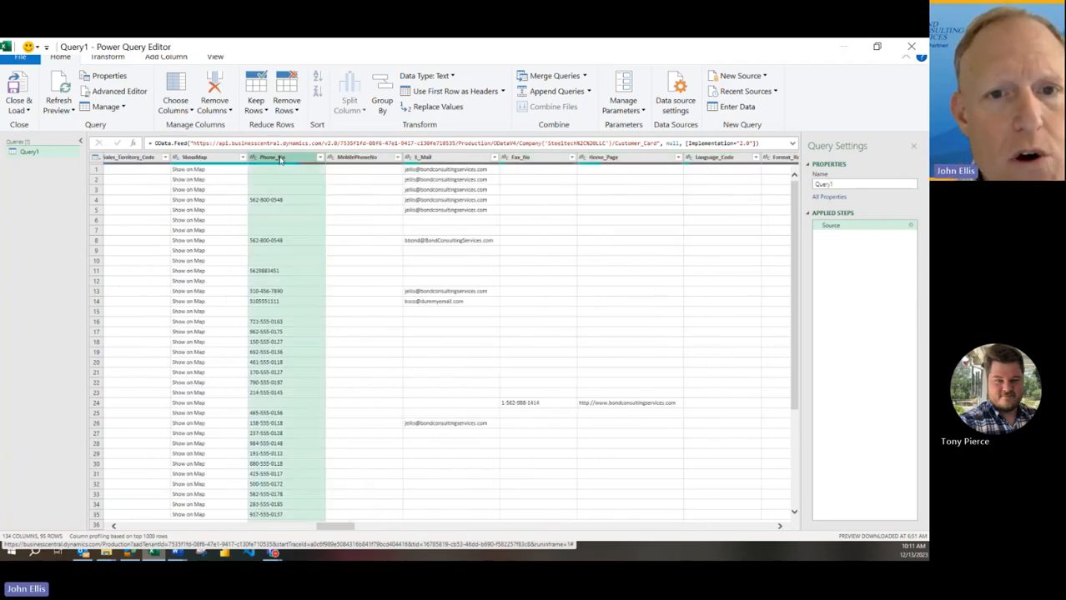
ctrl+click(361, 161)
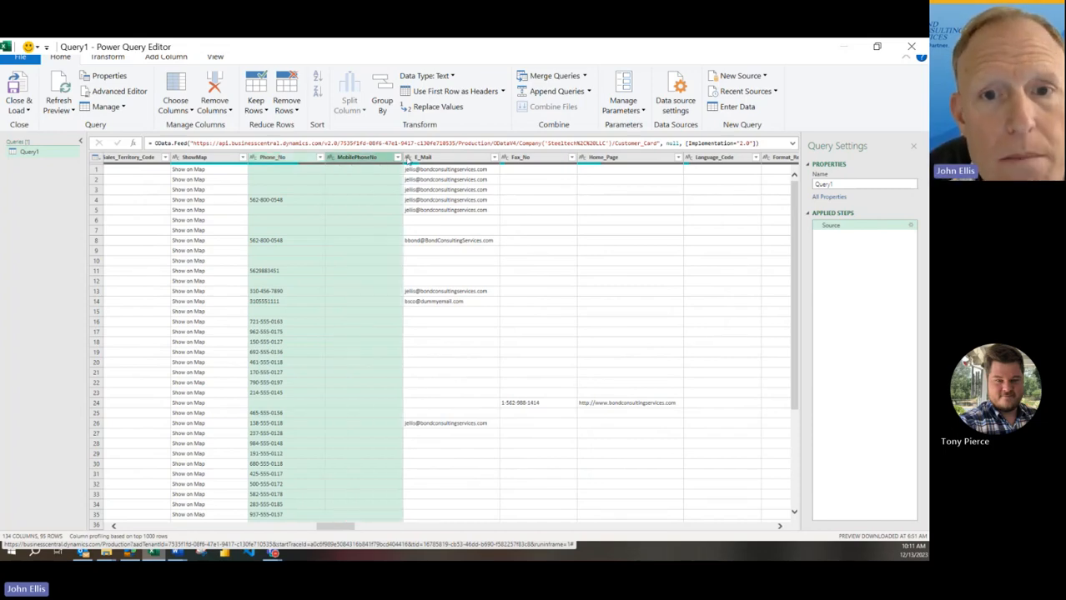
ctrl+click(440, 159)
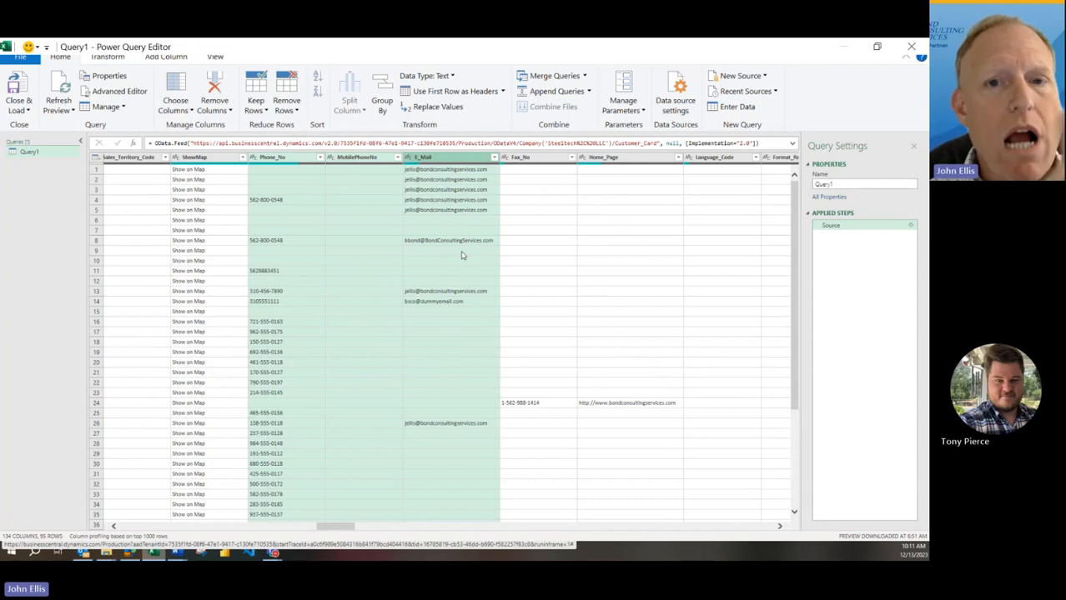
click(120, 527)
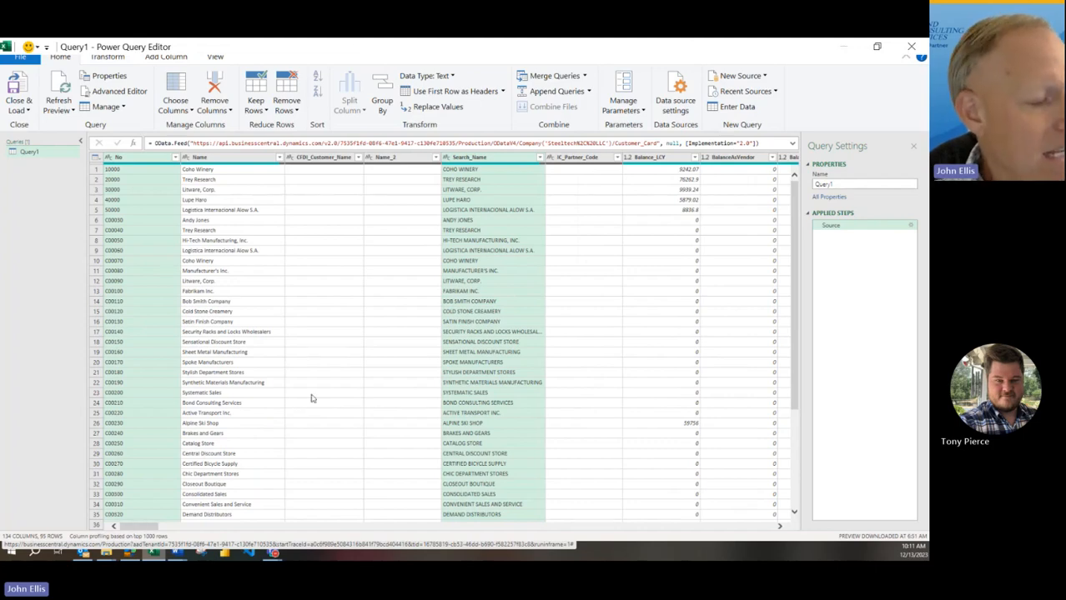
ctrl+click(248, 159)
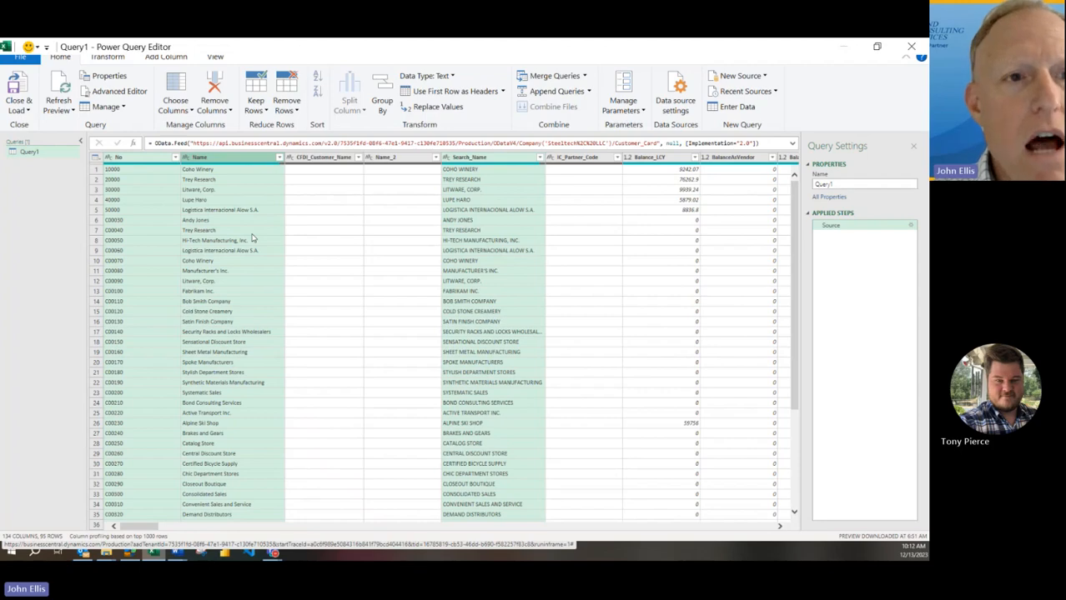
Create a basic data type named Customers from the selected columns, with No as the display column
click(107, 56)
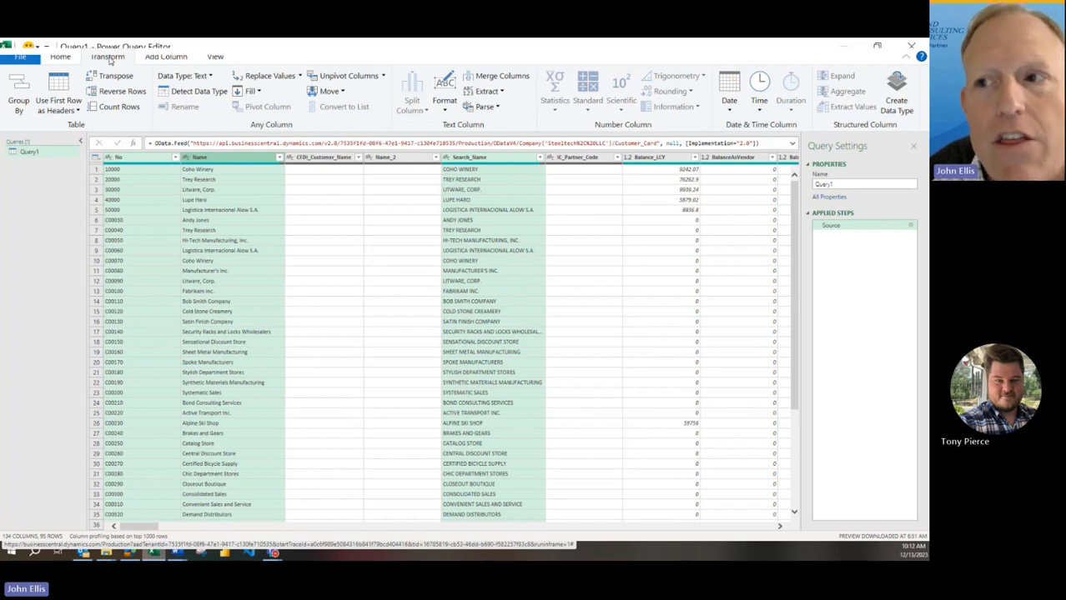
click(906, 103)
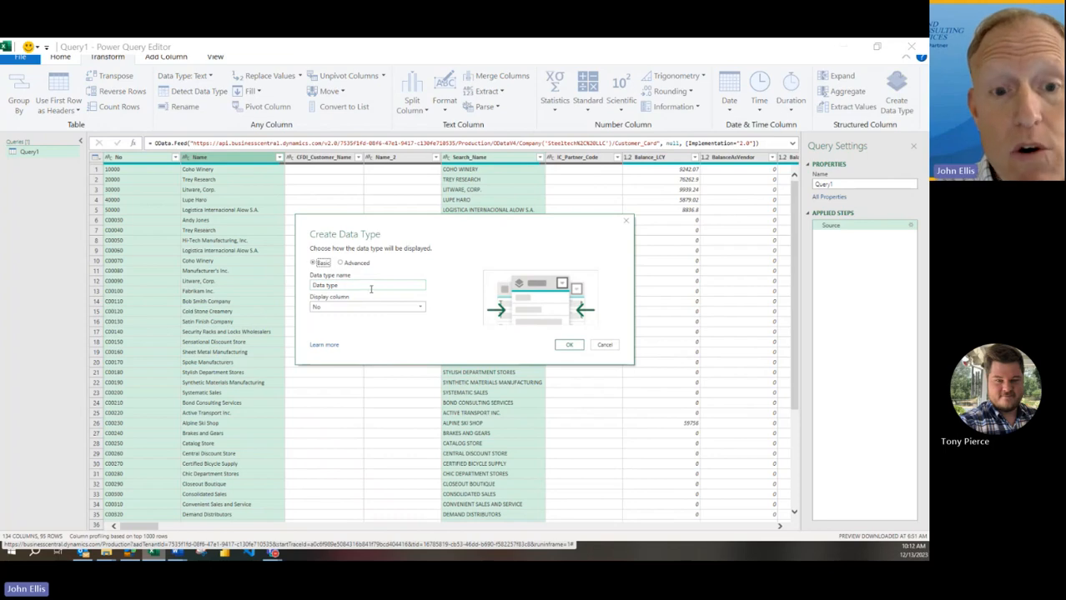
drag(346, 287, 312, 286)
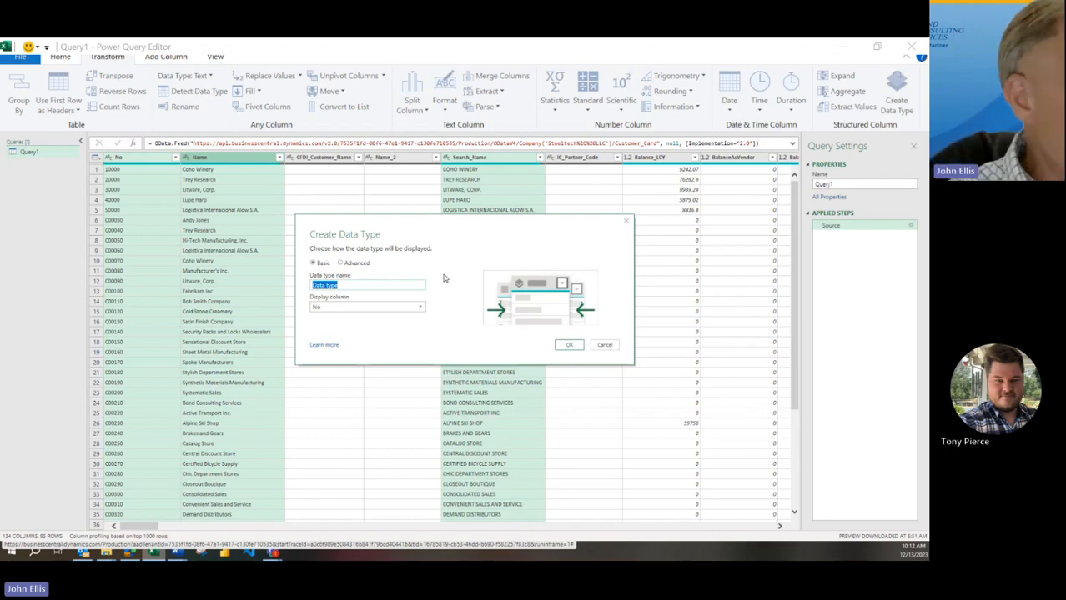
text(Customers)
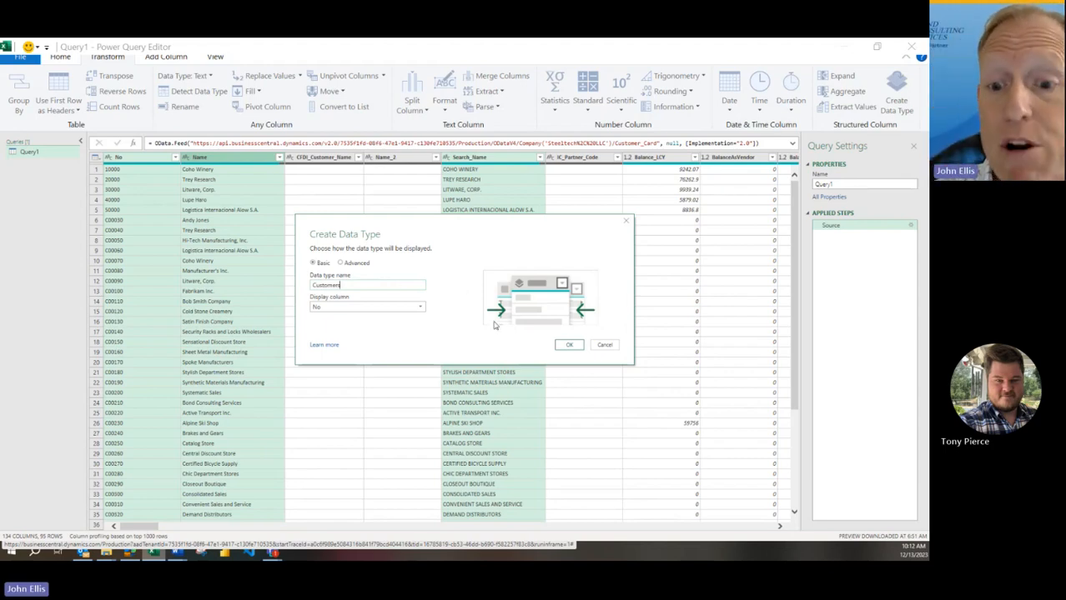
click(566, 345)
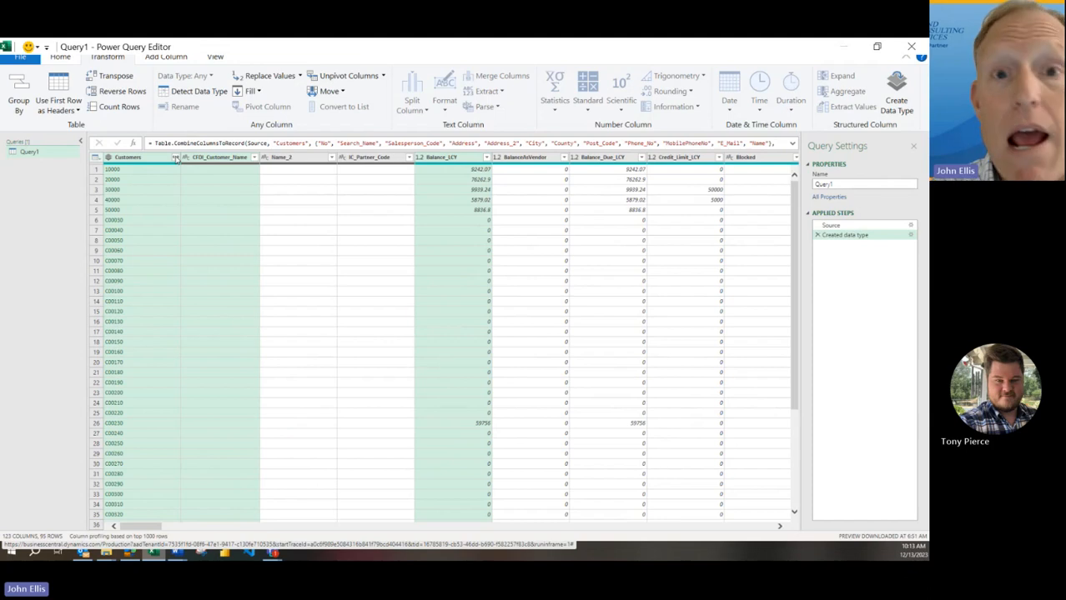
Close the query editor and load the customer query into the workbook
click(59, 57)
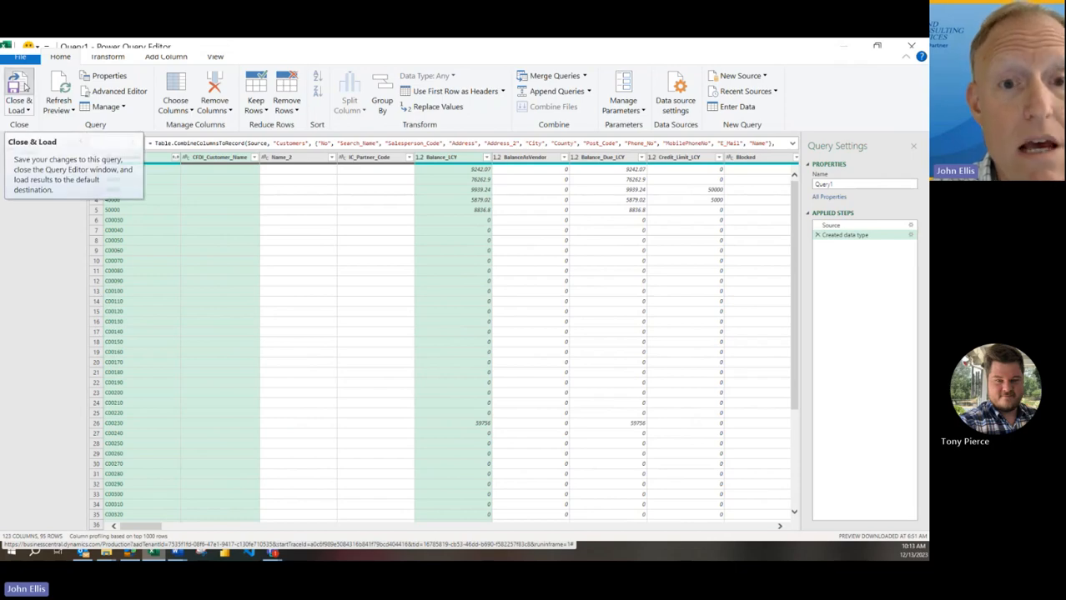
click(25, 87)
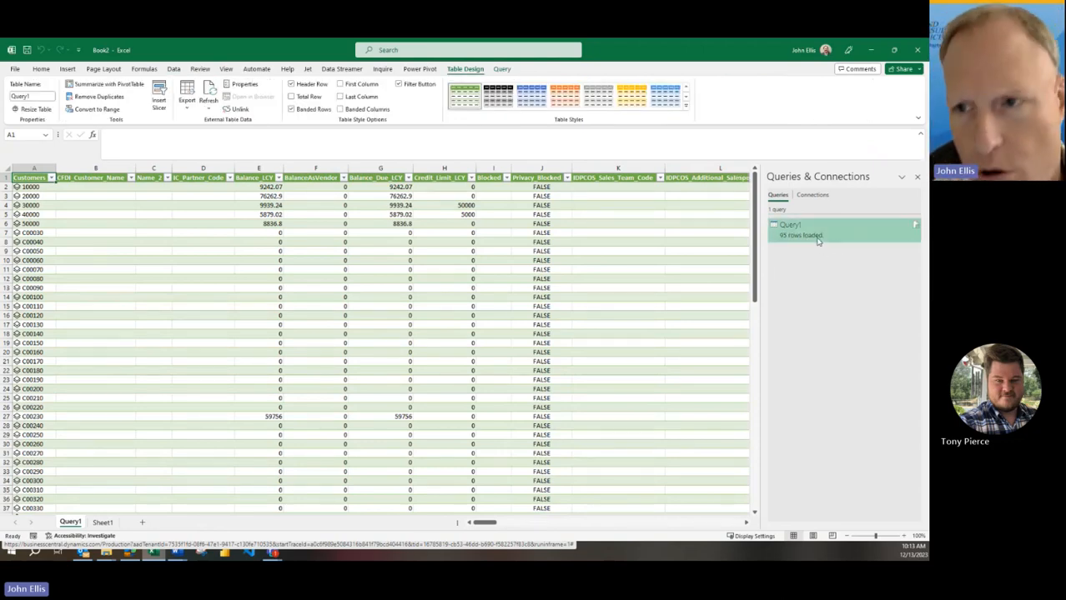
mouse_move(815, 239)
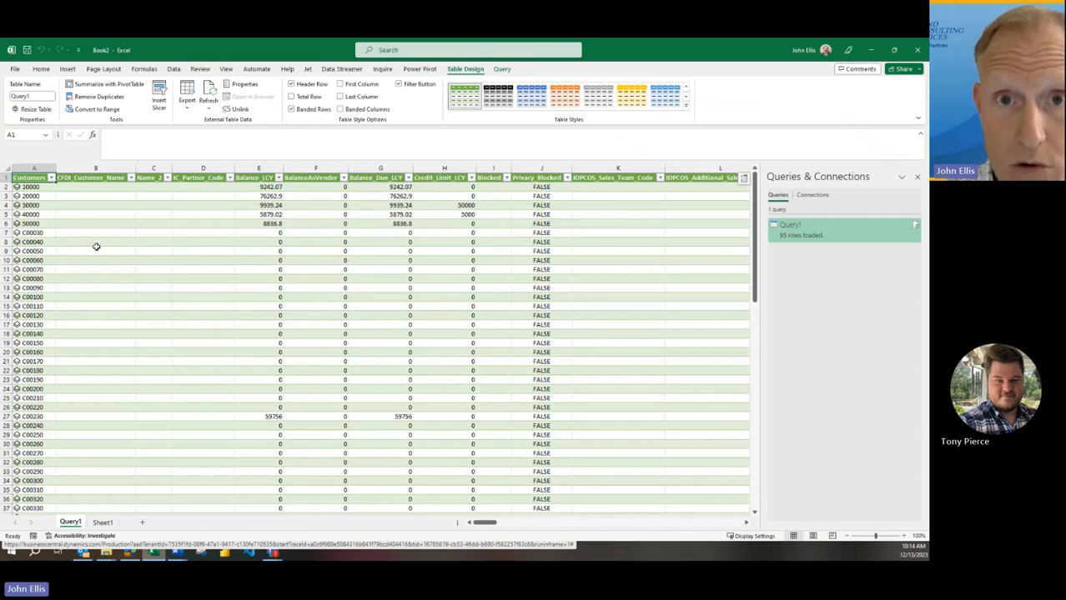
Open the data type card of the customer in cell A3, review its fields down to Name, and close it
click(18, 196)
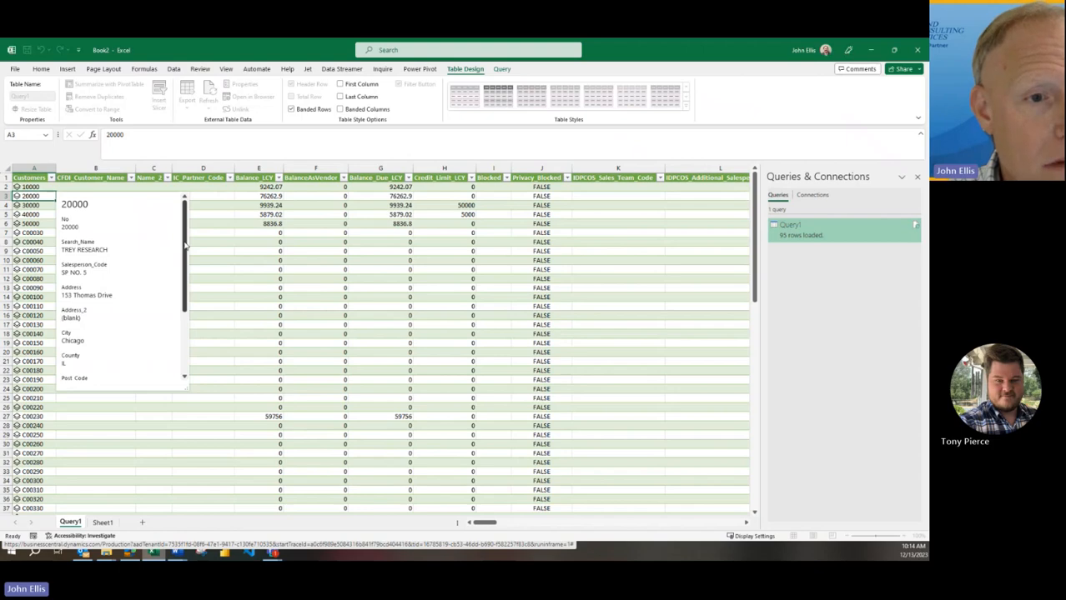
drag(185, 245, 185, 297)
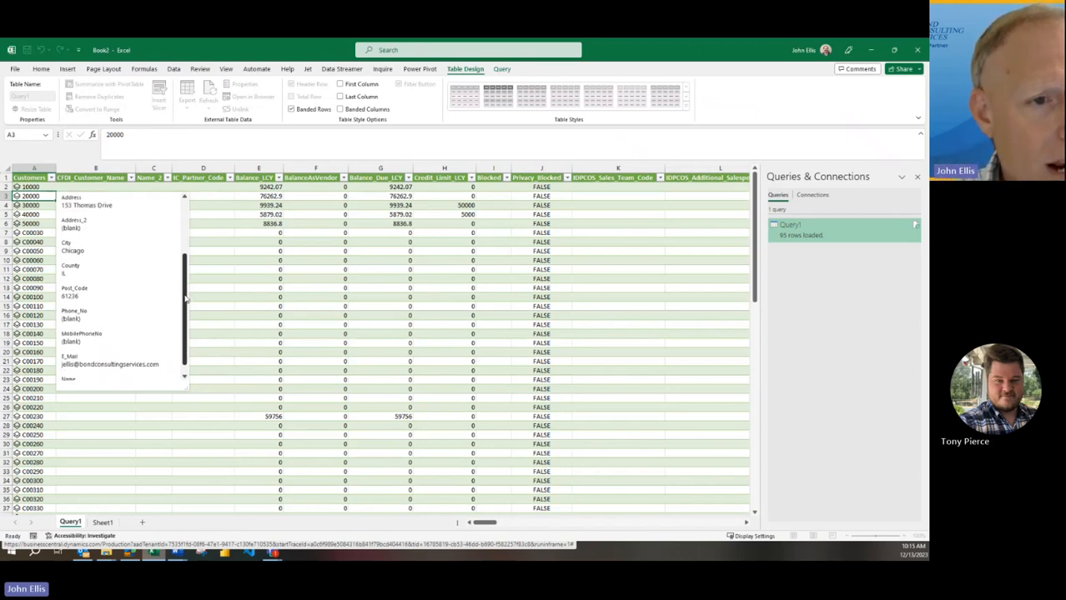
drag(185, 298, 185, 309)
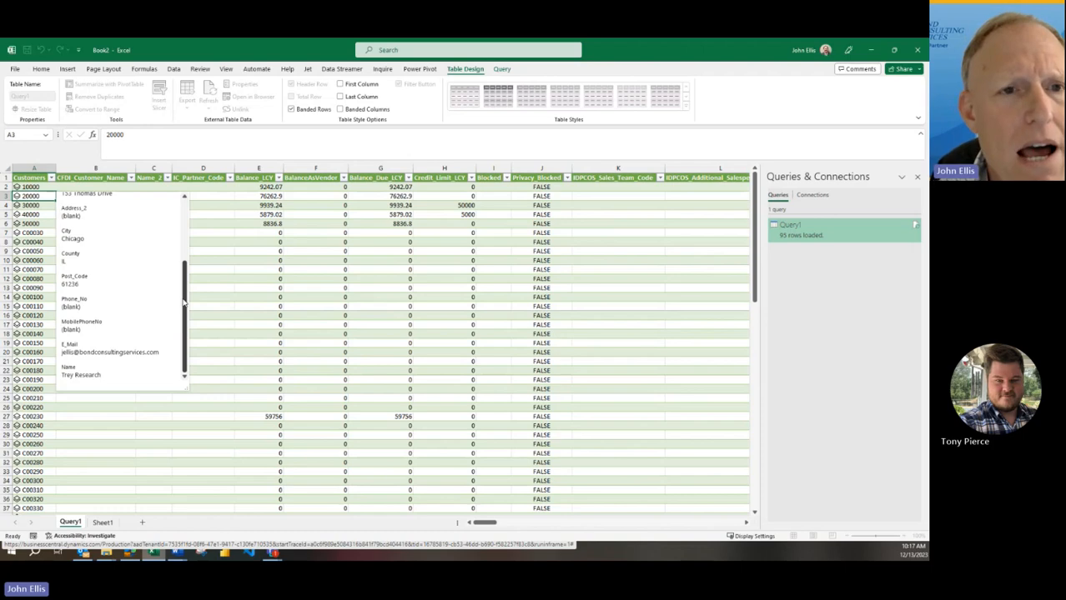
click(246, 47)
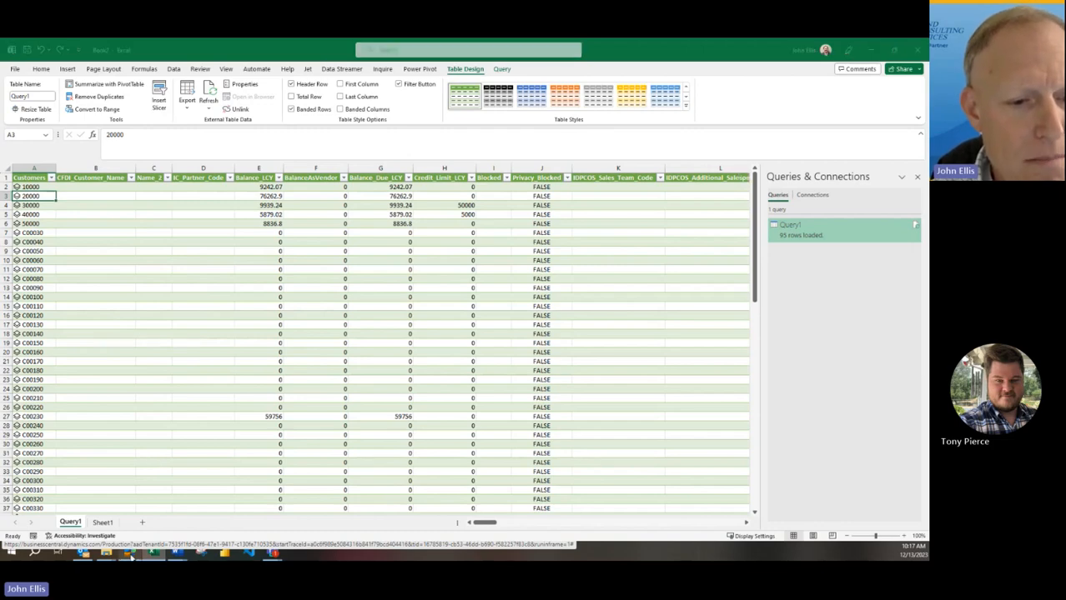
Switch to Business Central, enter a mobile phone number on the card of Trey Research, the second listed customer, and return to the home page
click(129, 551)
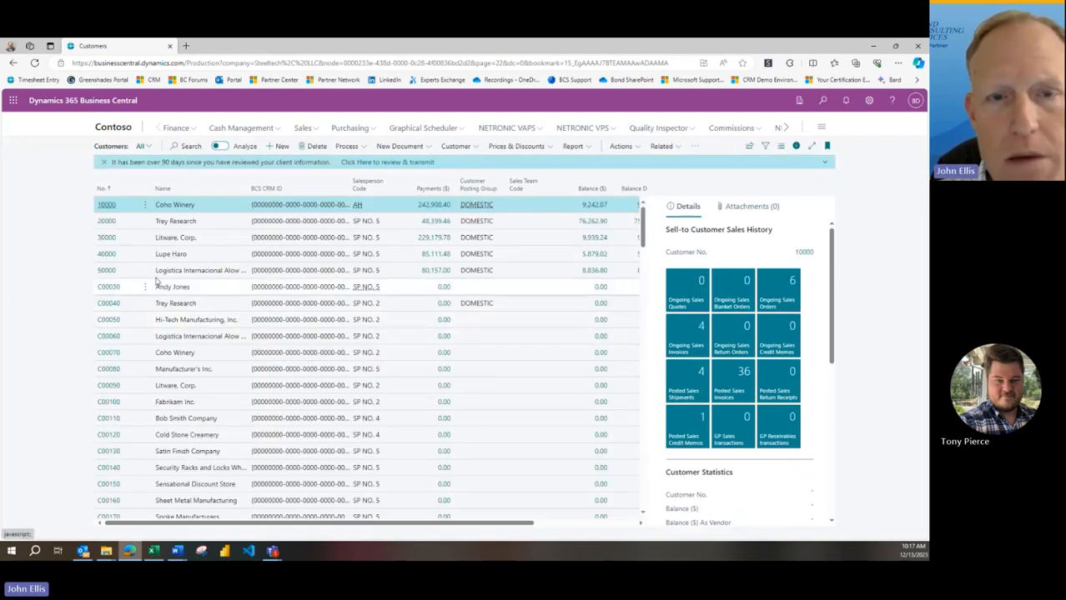
click(108, 224)
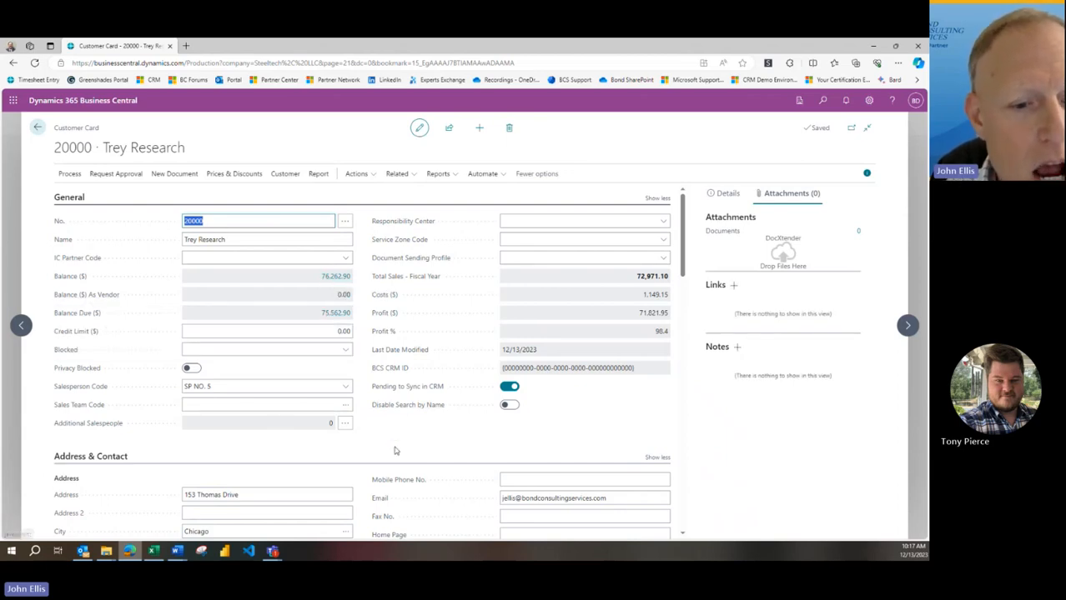
click(512, 477)
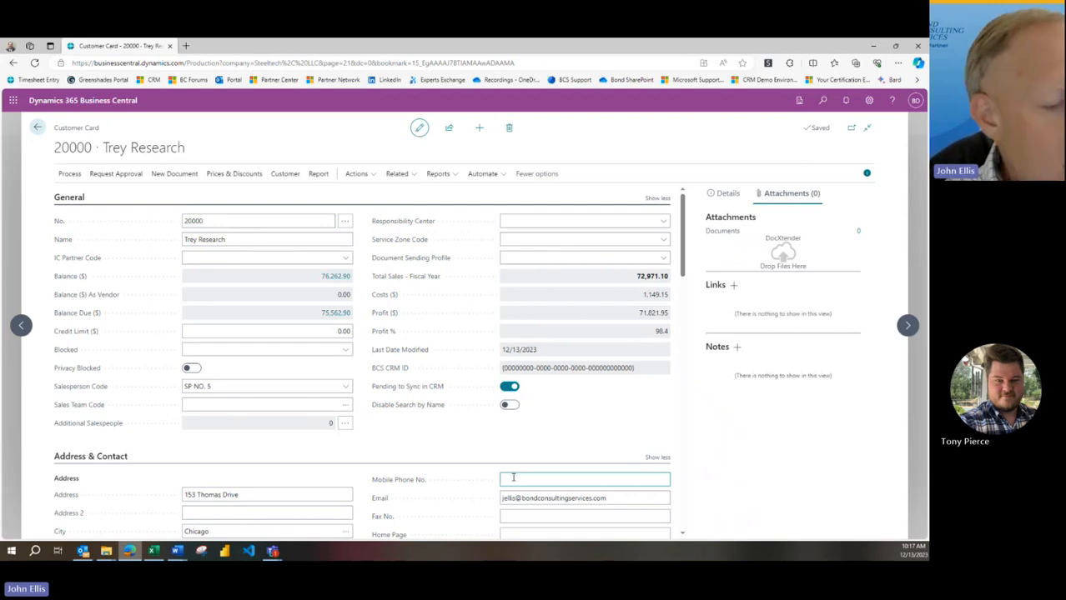
text(80.555)
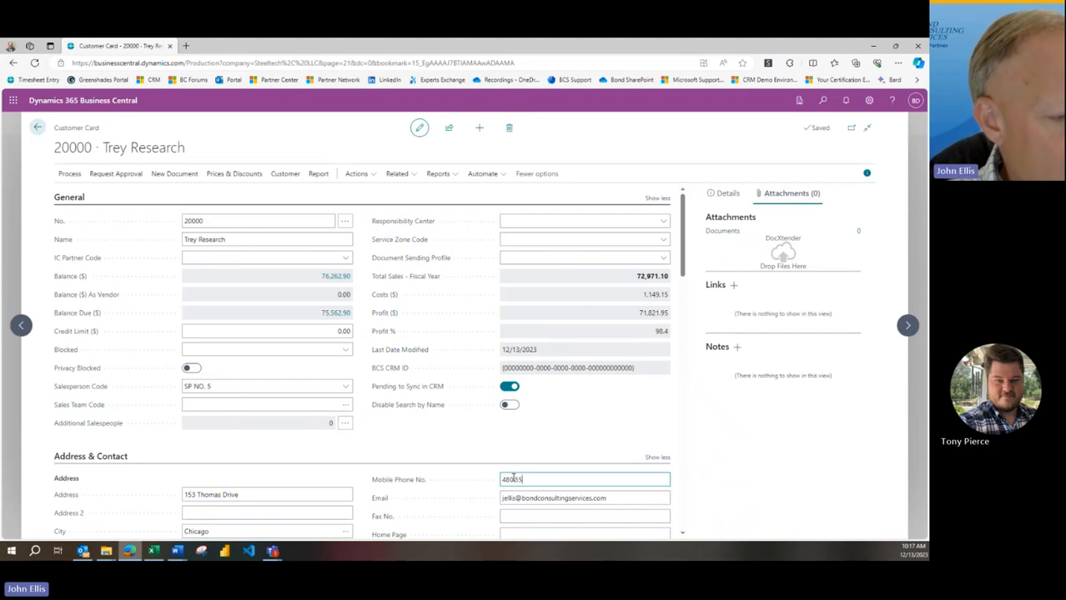
text(.1212)
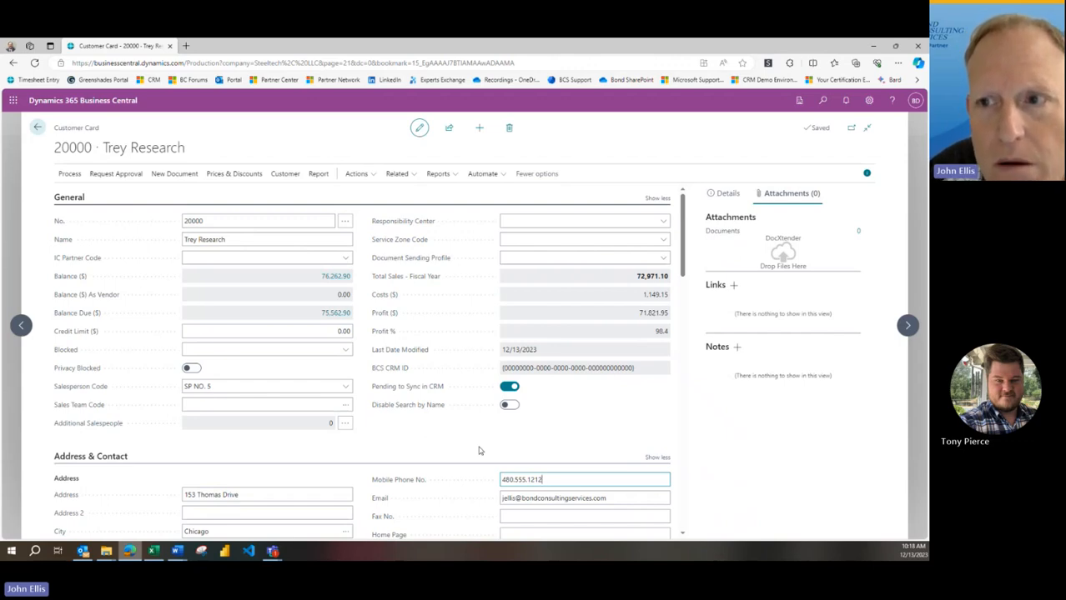
click(832, 131)
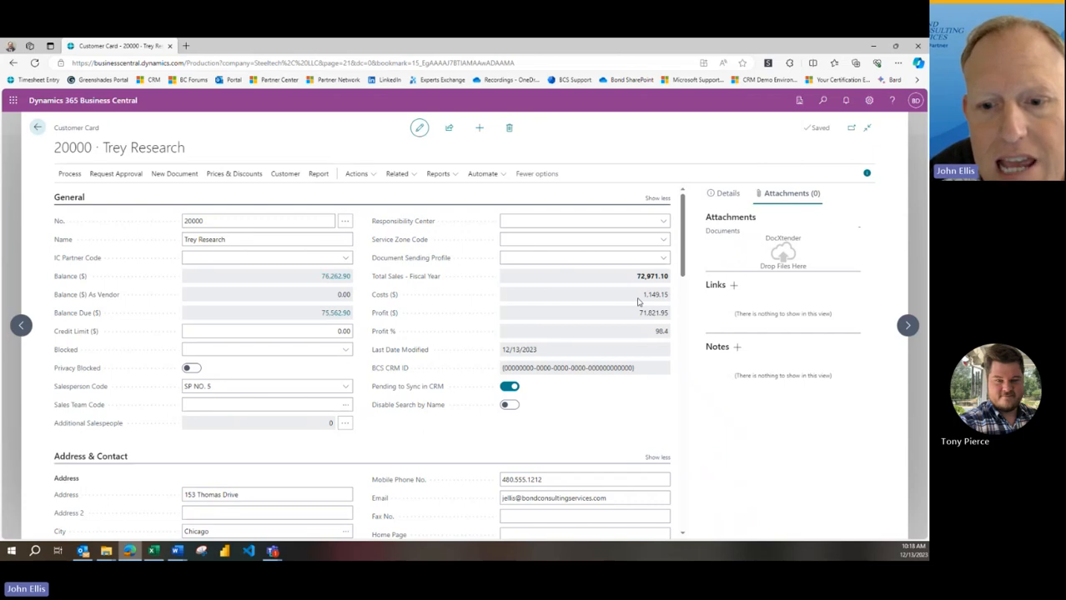
click(553, 479)
click(553, 480)
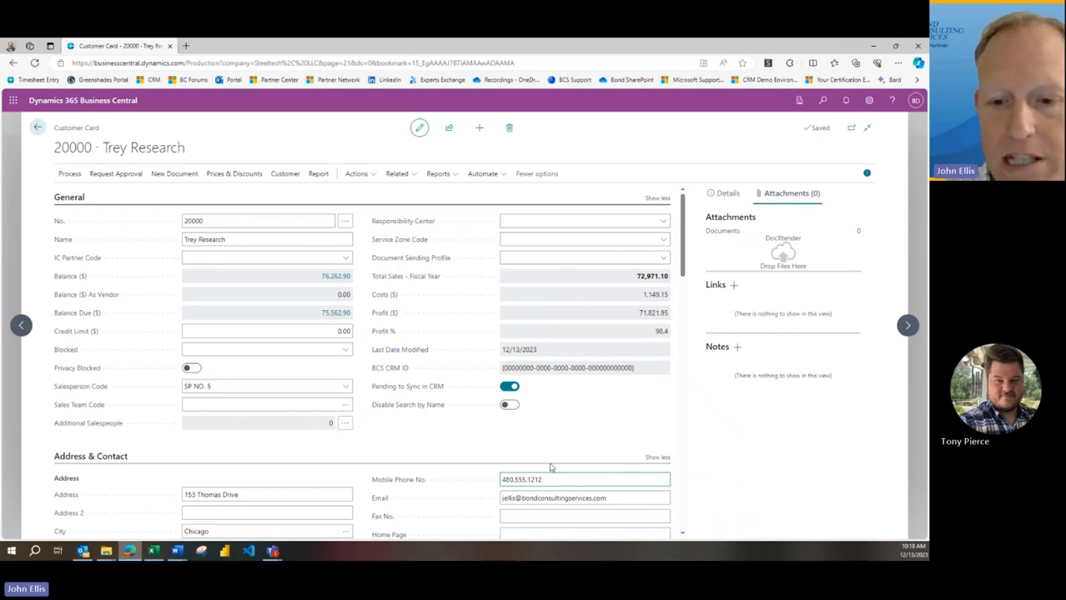
click(38, 128)
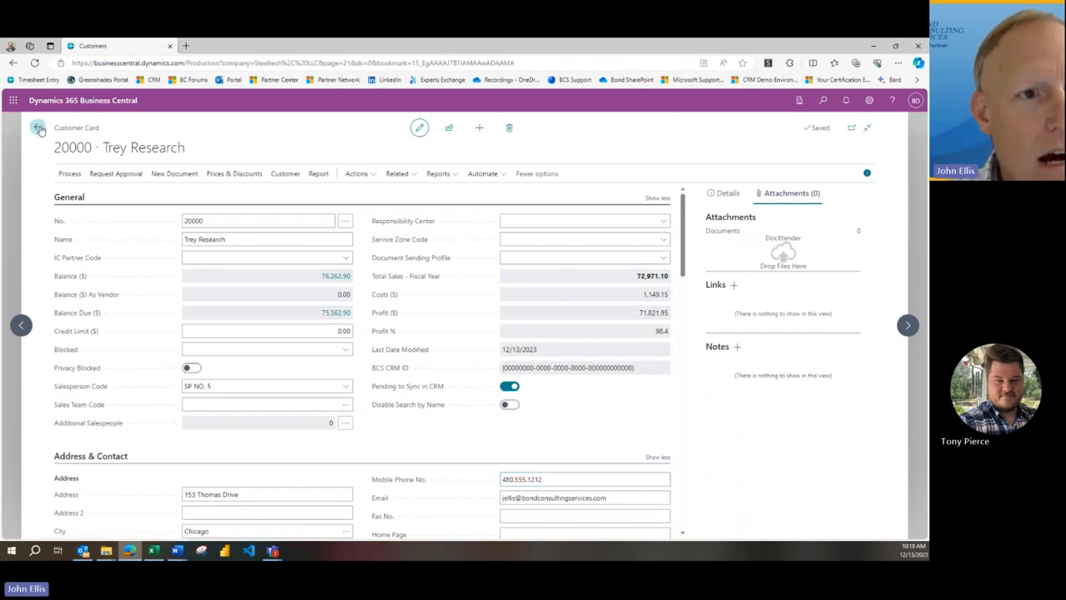
click(112, 128)
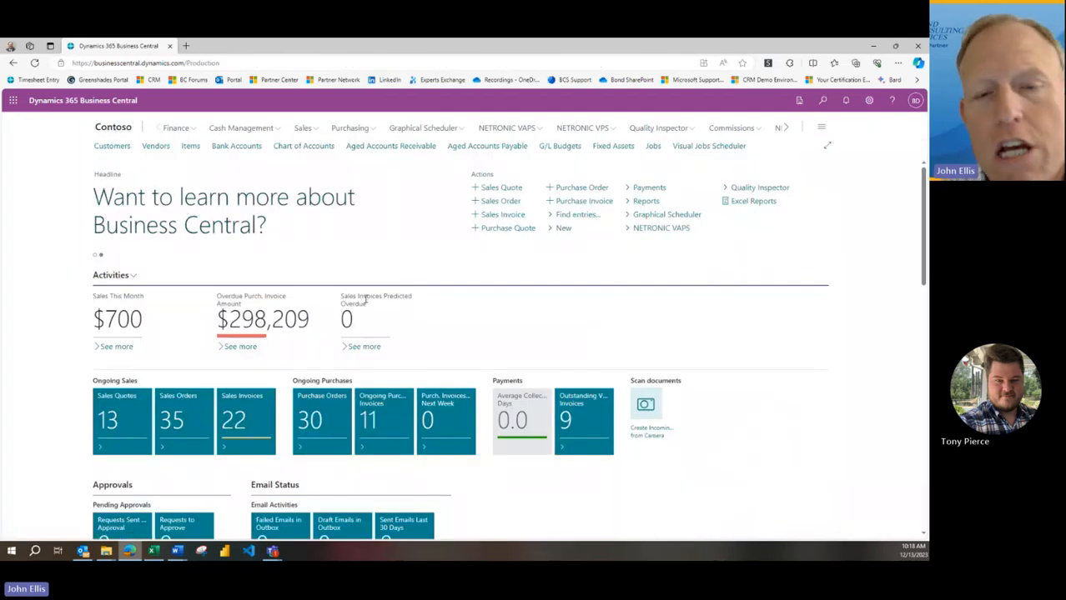
Switch back to the Excel workbook and refresh all data connections
click(153, 552)
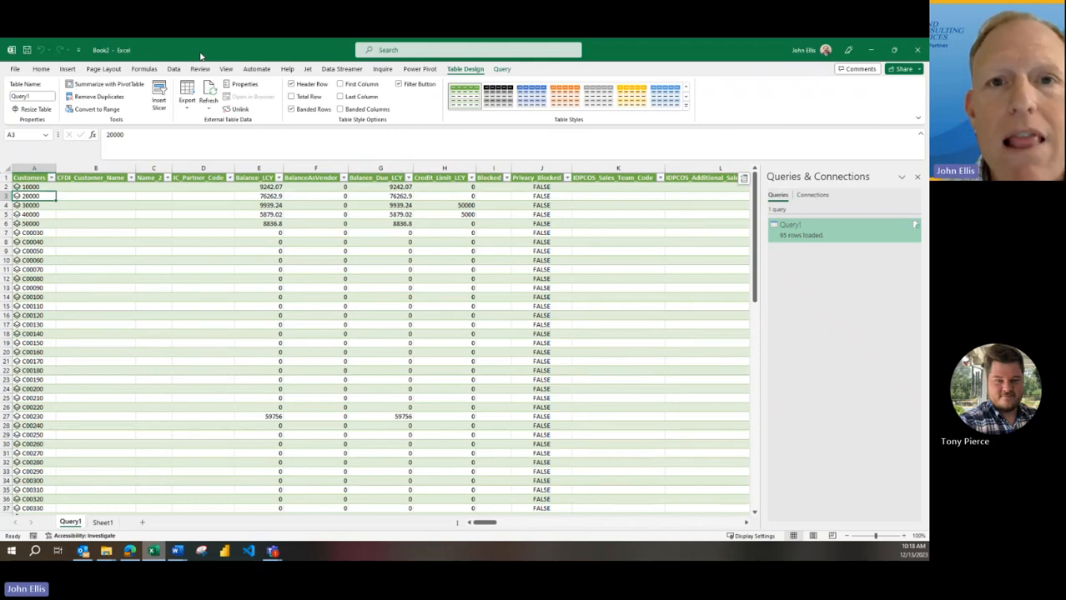
click(176, 71)
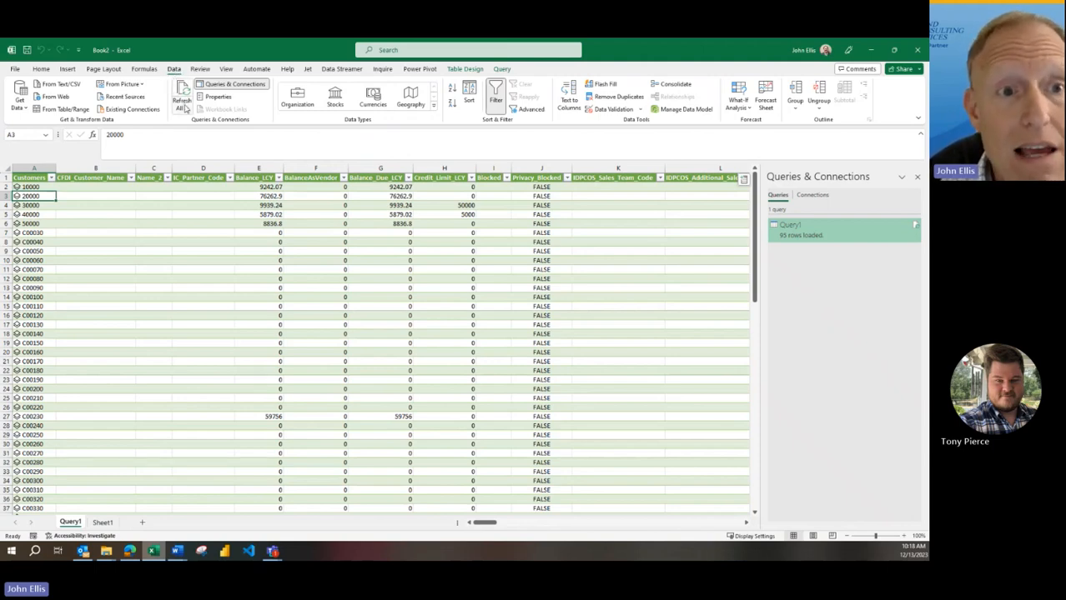
click(183, 108)
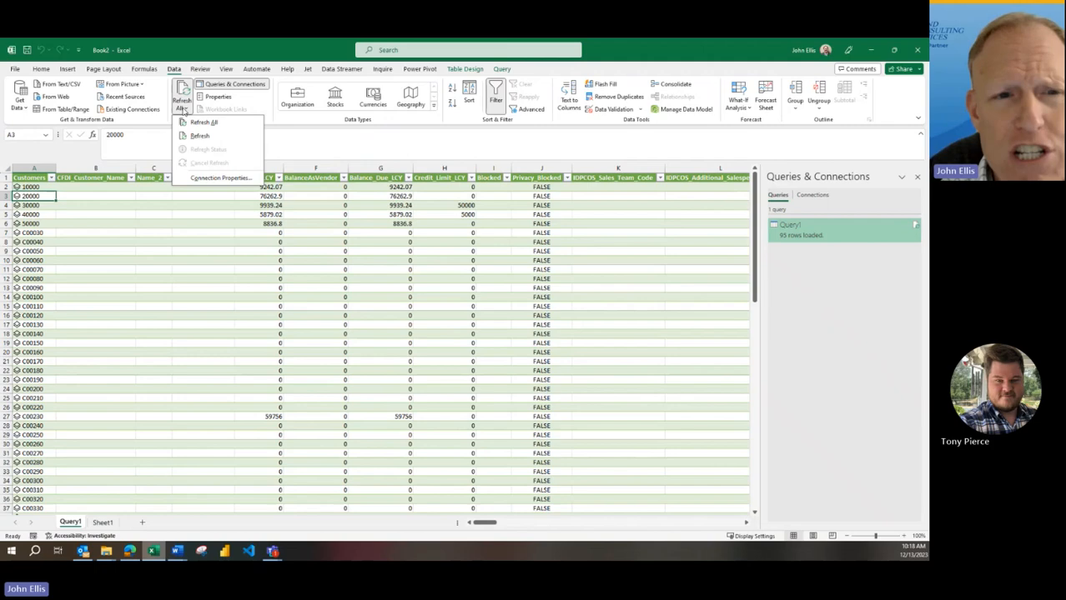
click(200, 122)
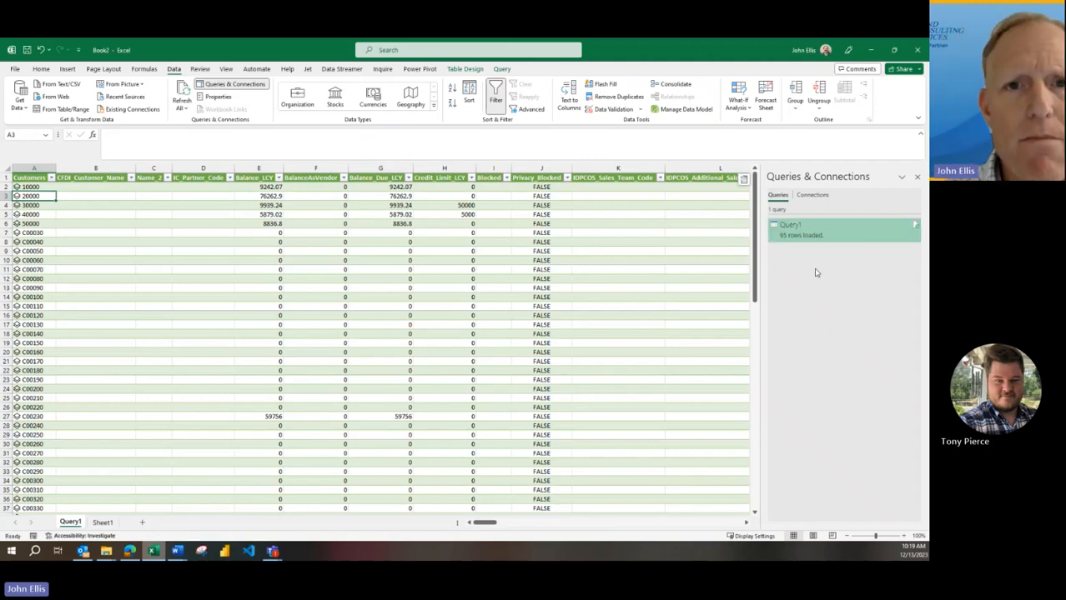
Open the data type card in cell A3 and check the customer's refreshed fields, including MobilePhoneNo
click(17, 199)
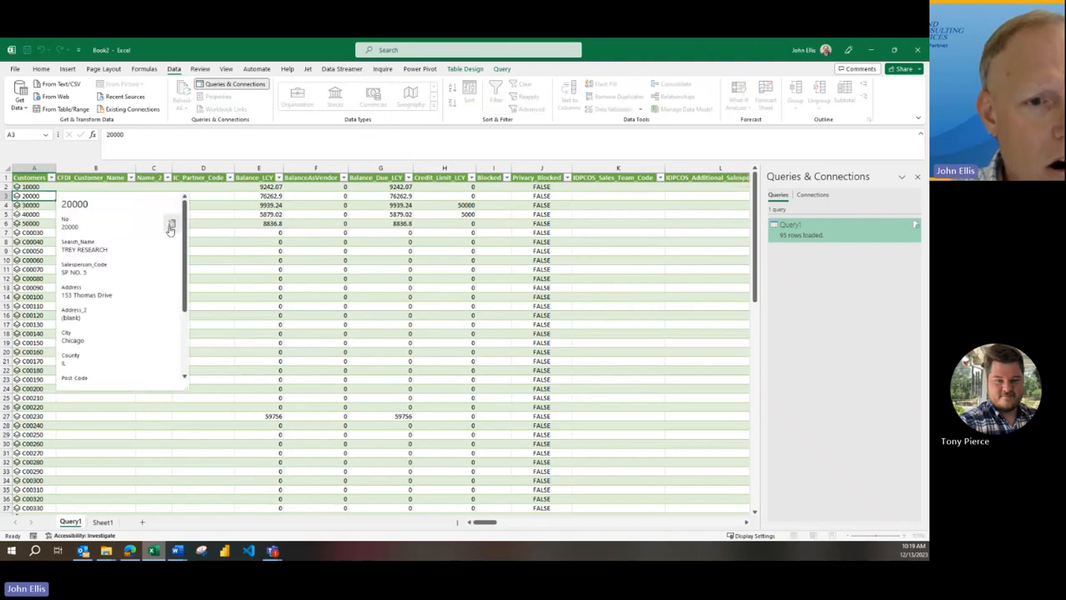
scroll(180, 275, down, 3)
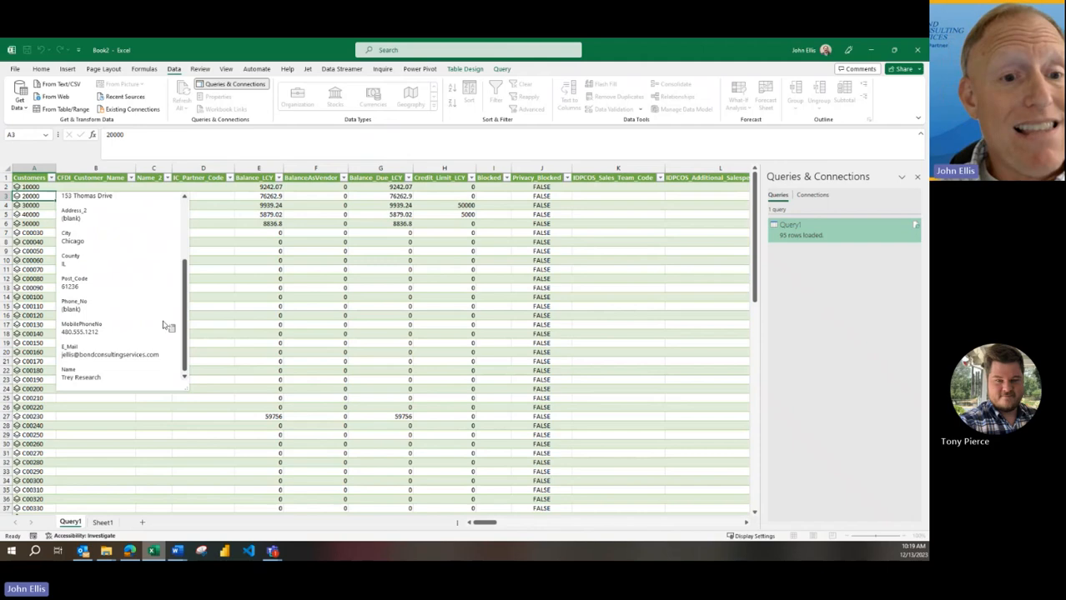
drag(186, 310, 185, 246)
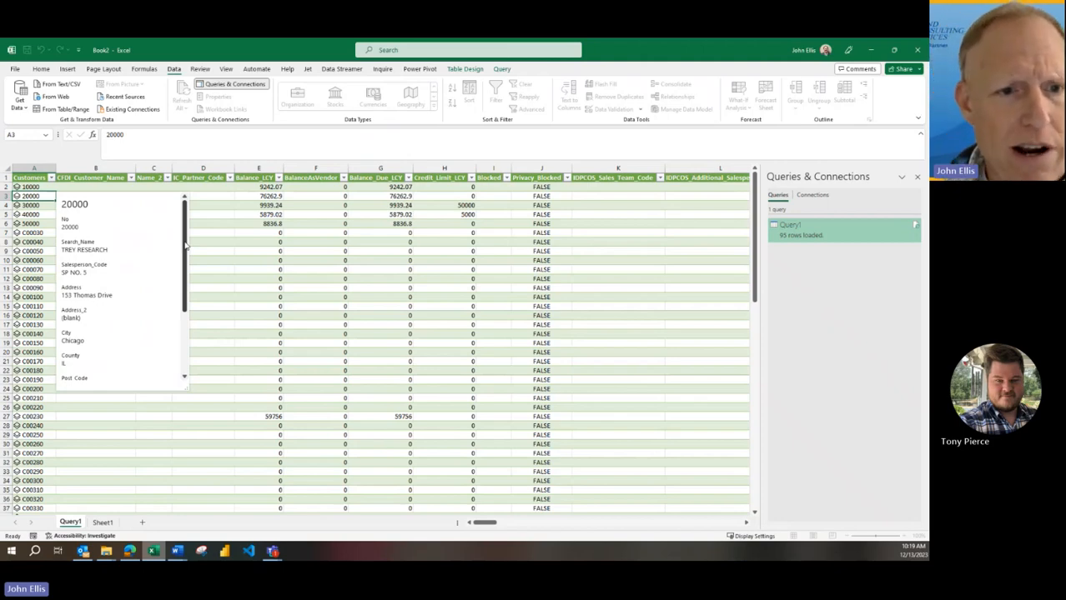
drag(186, 245, 186, 304)
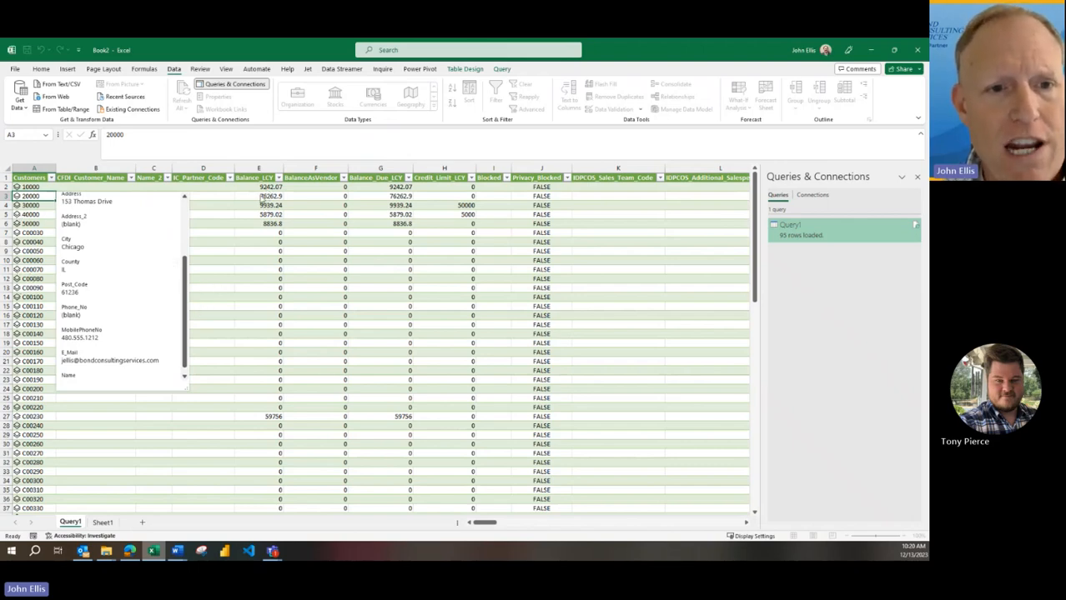
drag(186, 318, 193, 252)
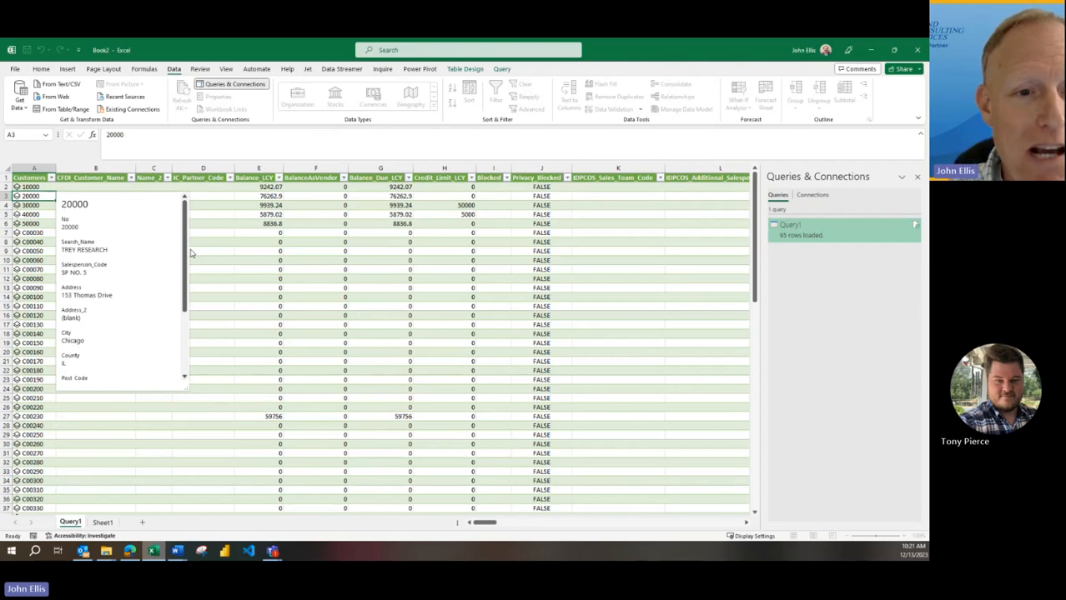
drag(185, 257, 182, 331)
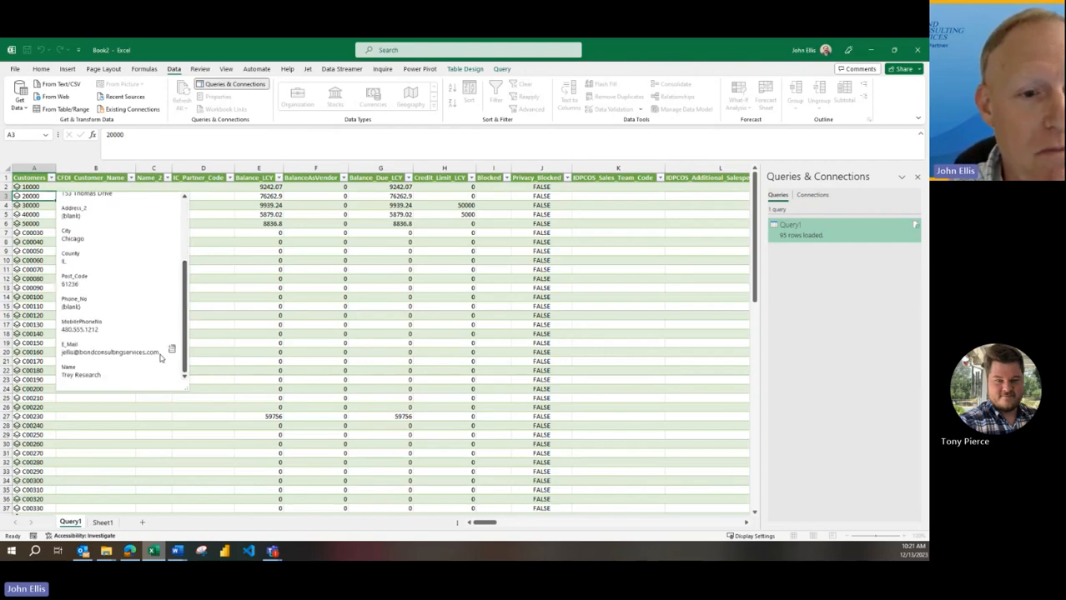